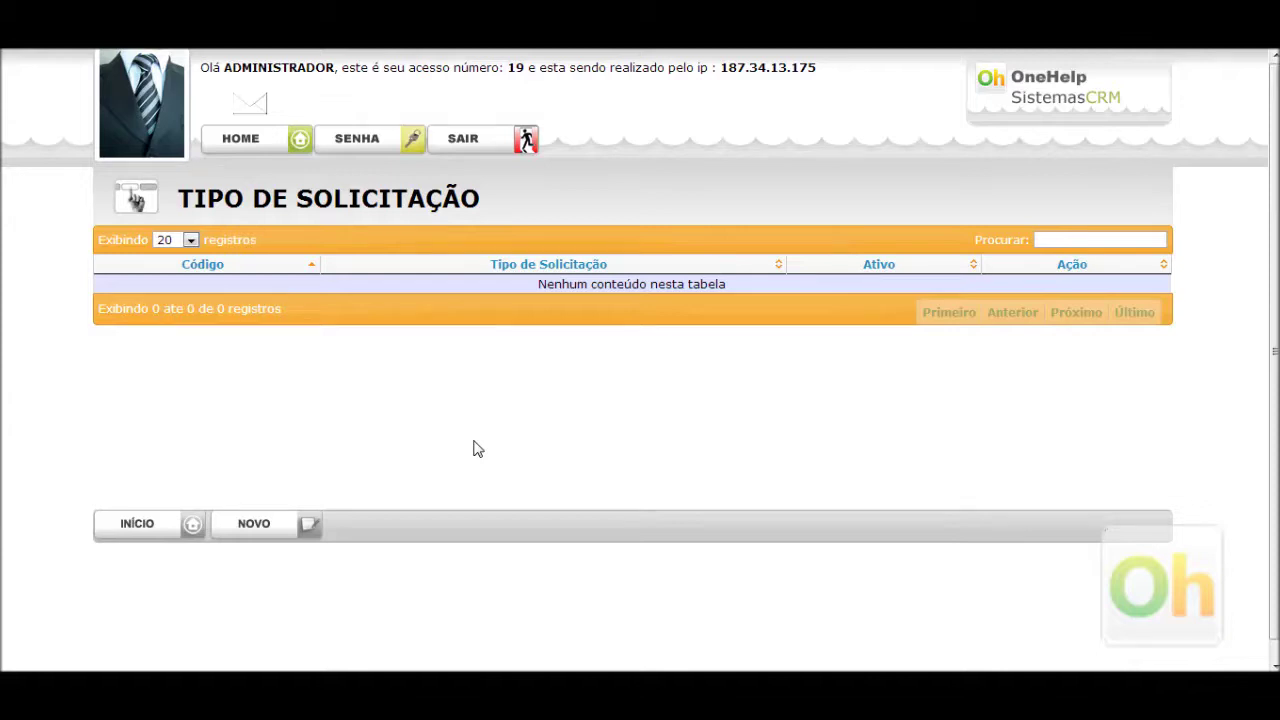
# Start a new request type named "Informatica" with the observation "tipo de solicitação reservada para ocorrencias de informatica.".
pyautogui.click(290, 523)
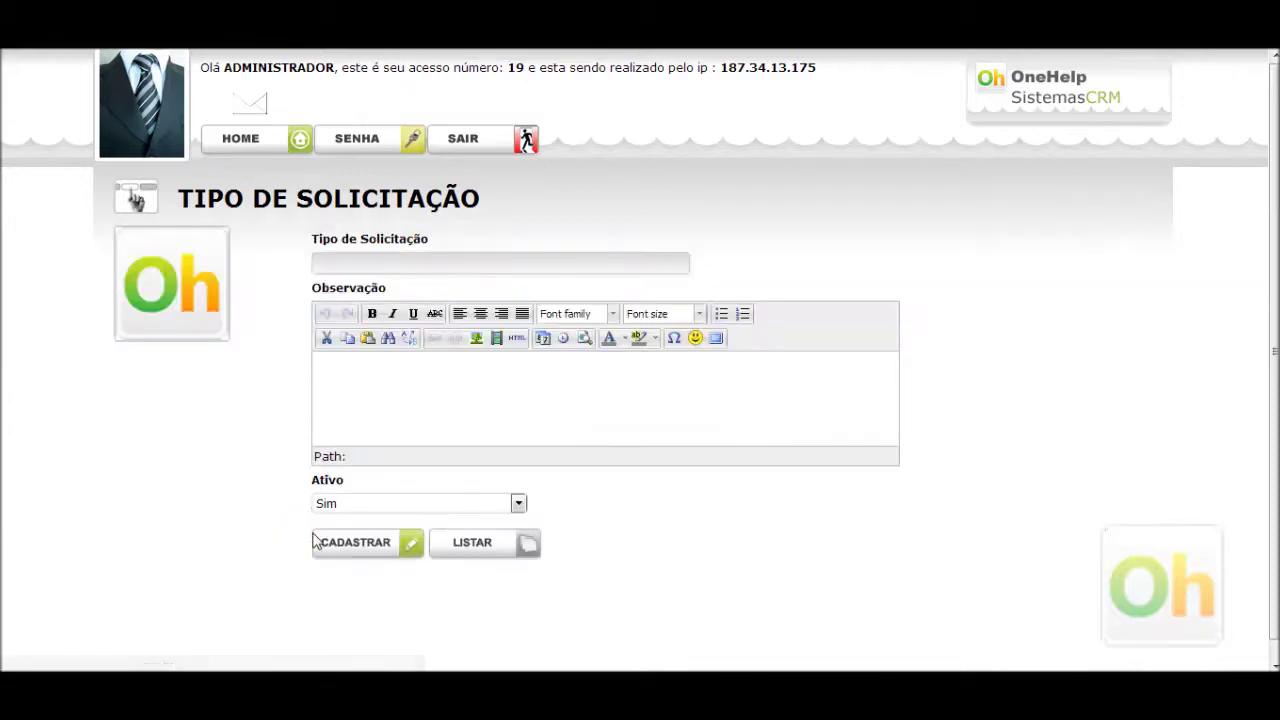
pyautogui.click(523, 260)
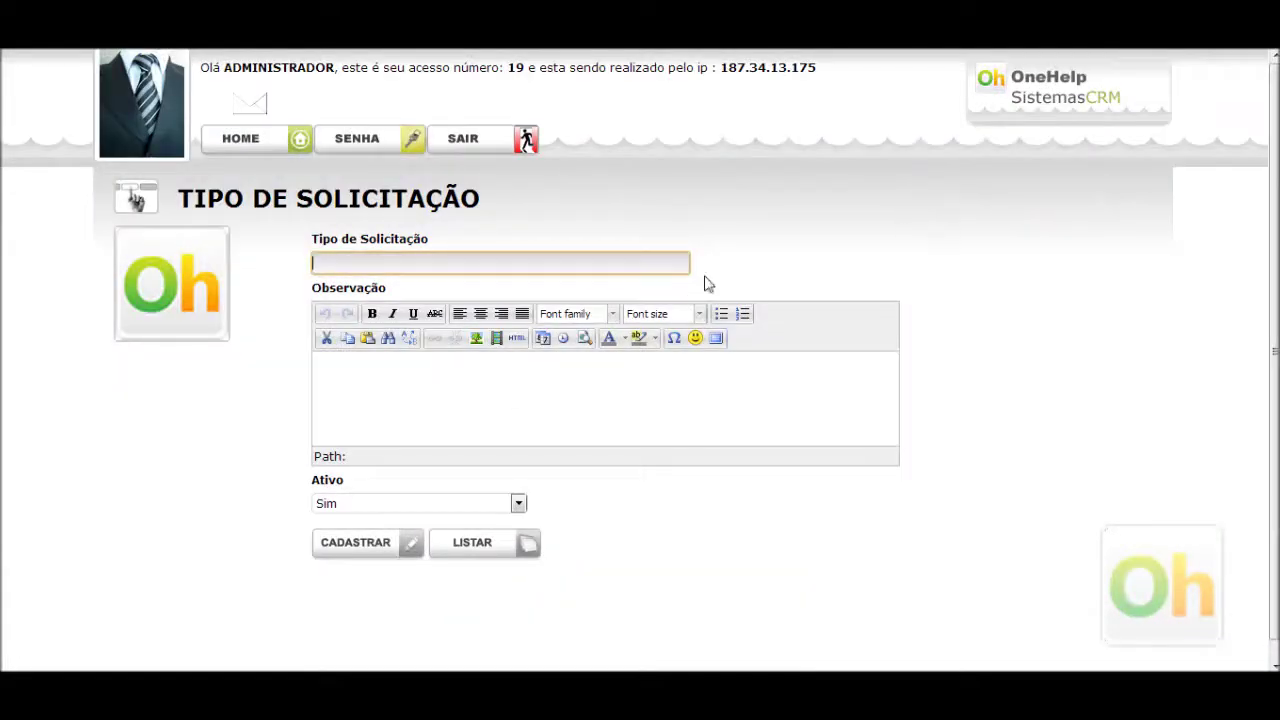
pyautogui.write('Informatica')
pyautogui.click(507, 417)
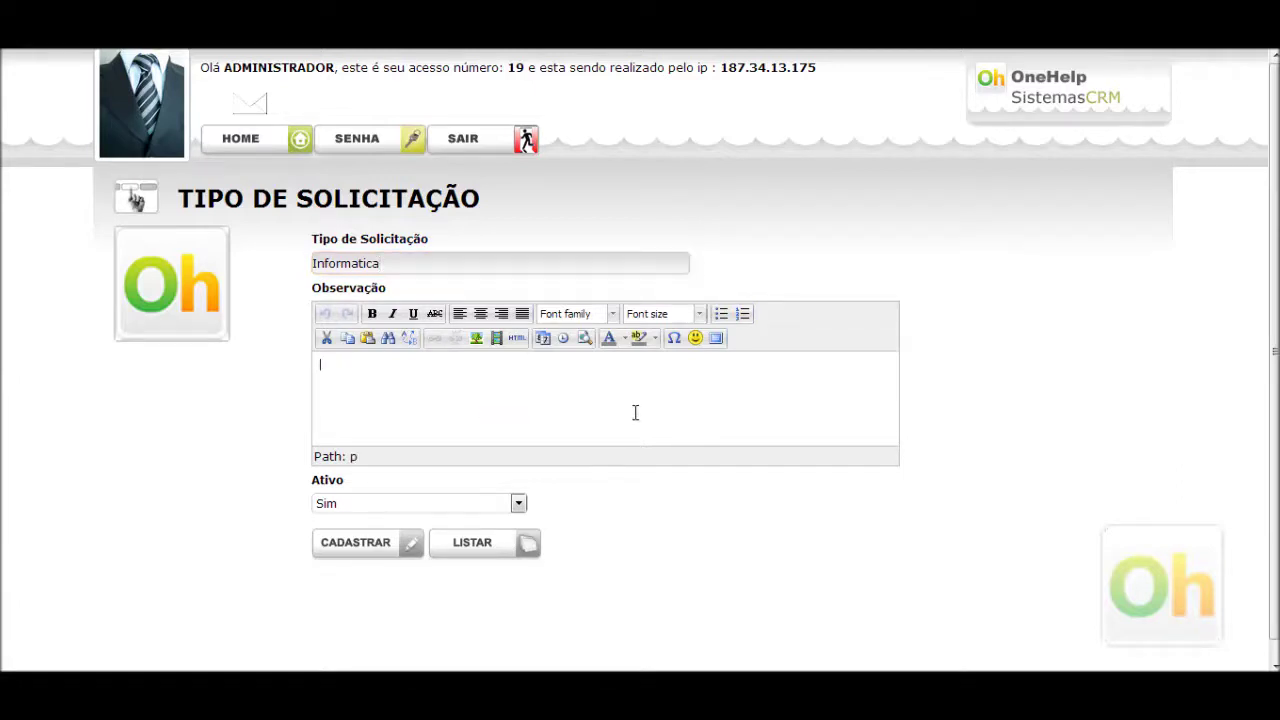
pyautogui.write('tipo de solicitação reserva')
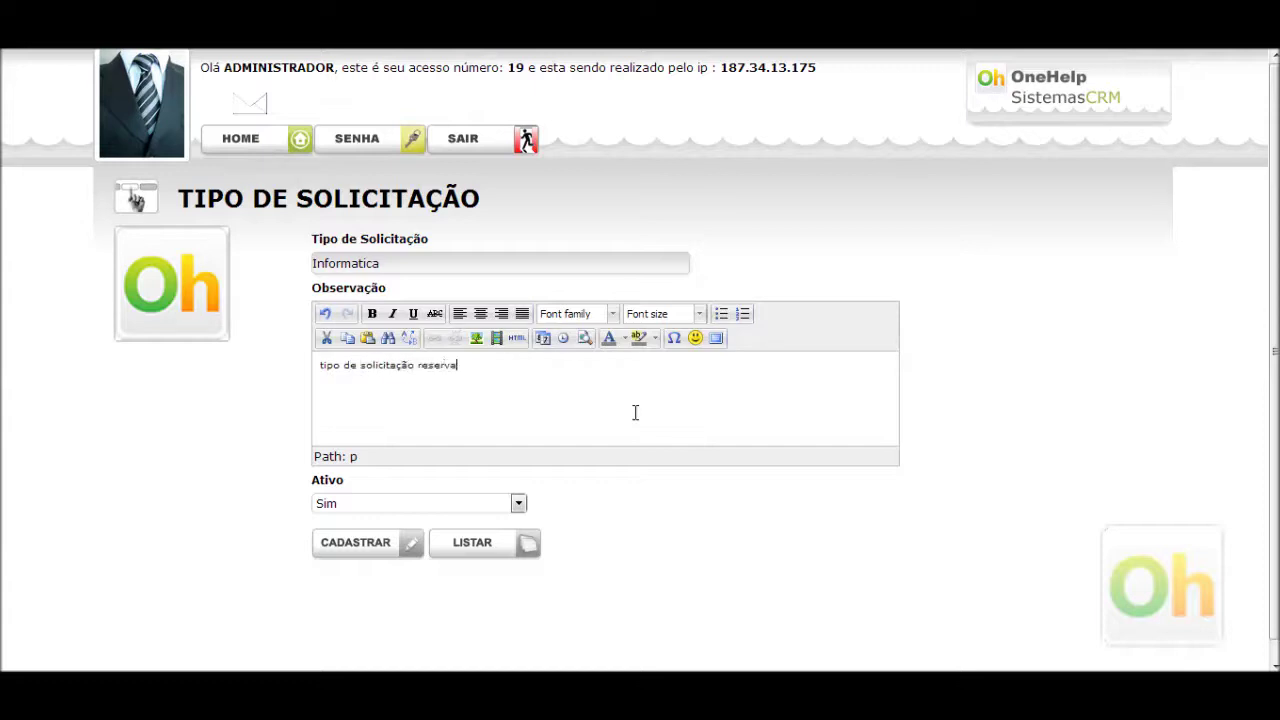
pyautogui.write('da para ocorrencias de informatica.')
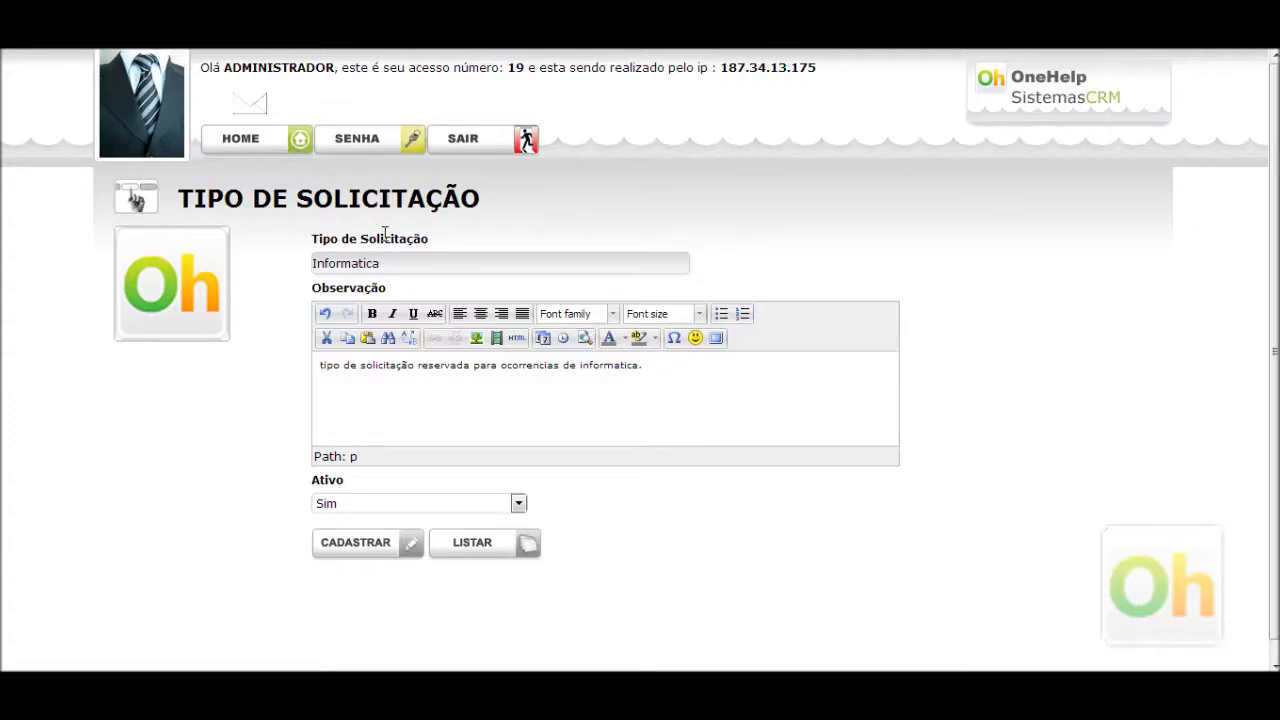
# Keep the Informatica request type's active status at Sim and register it.
pyautogui.click(349, 504)
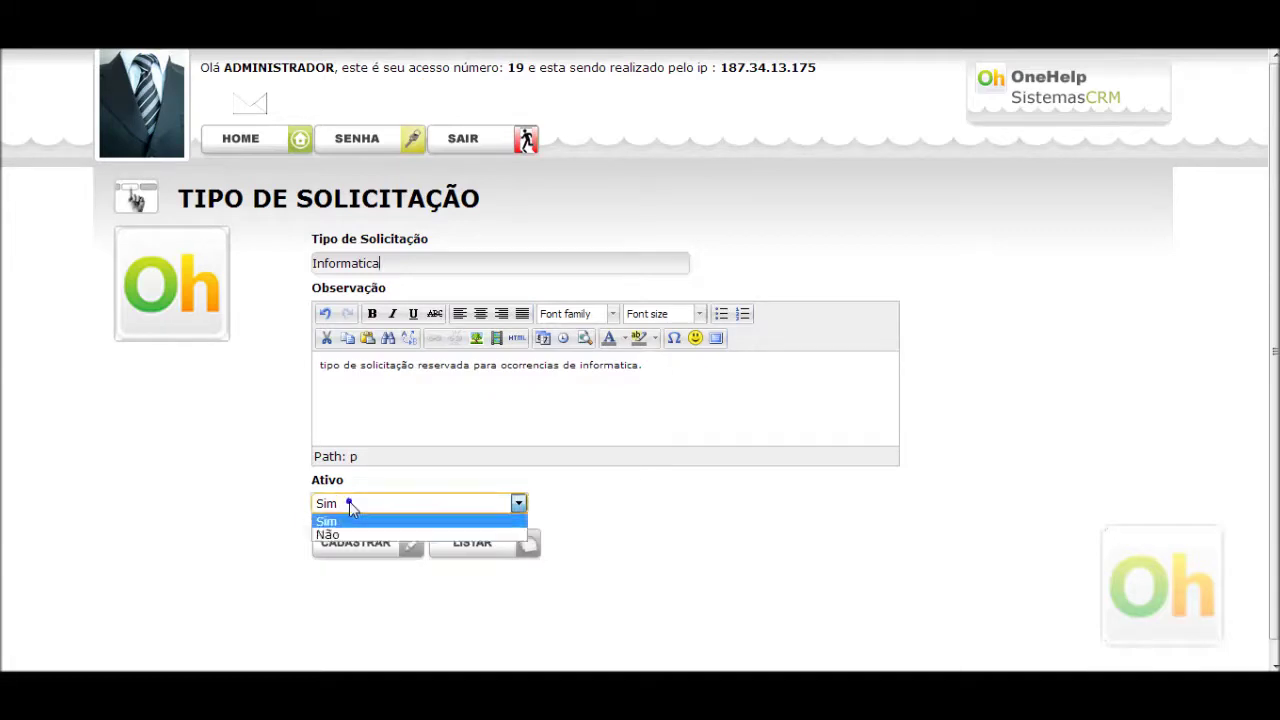
pyautogui.click(212, 507)
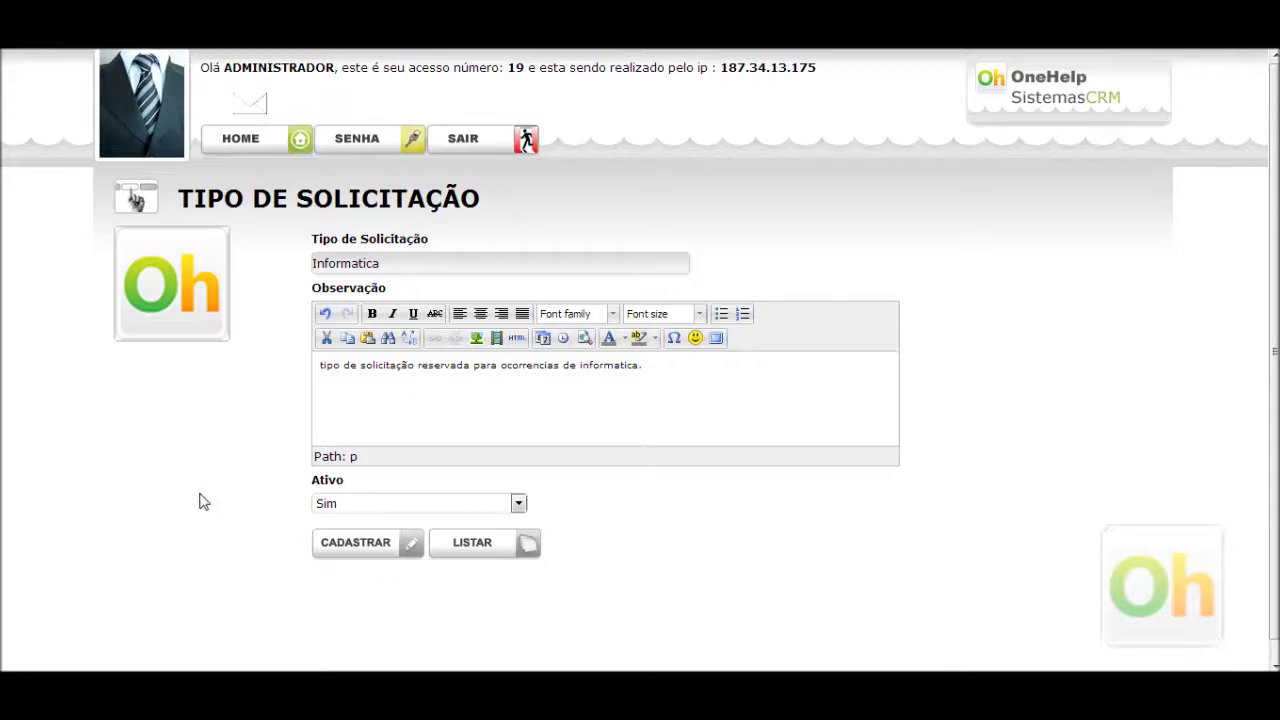
pyautogui.click(364, 259)
pyautogui.click(372, 540)
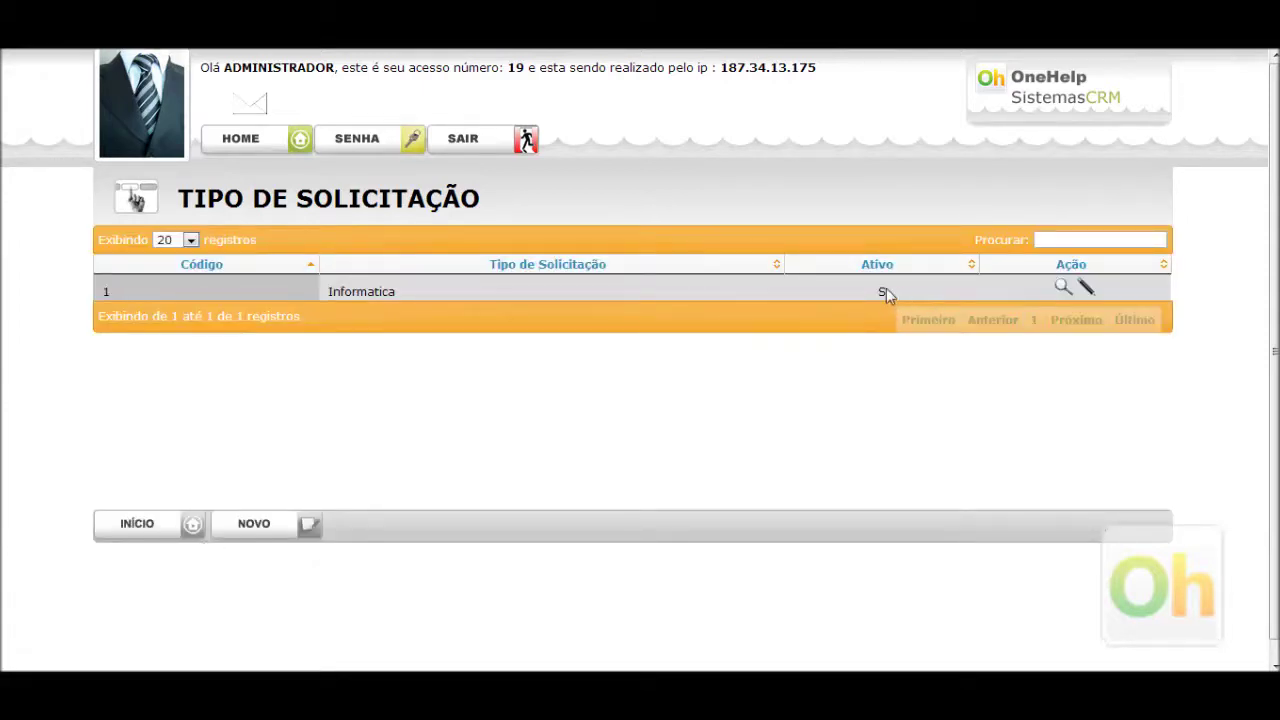
# Check which request types the call opening form offers, and return to the home page.
pyautogui.click(143, 534)
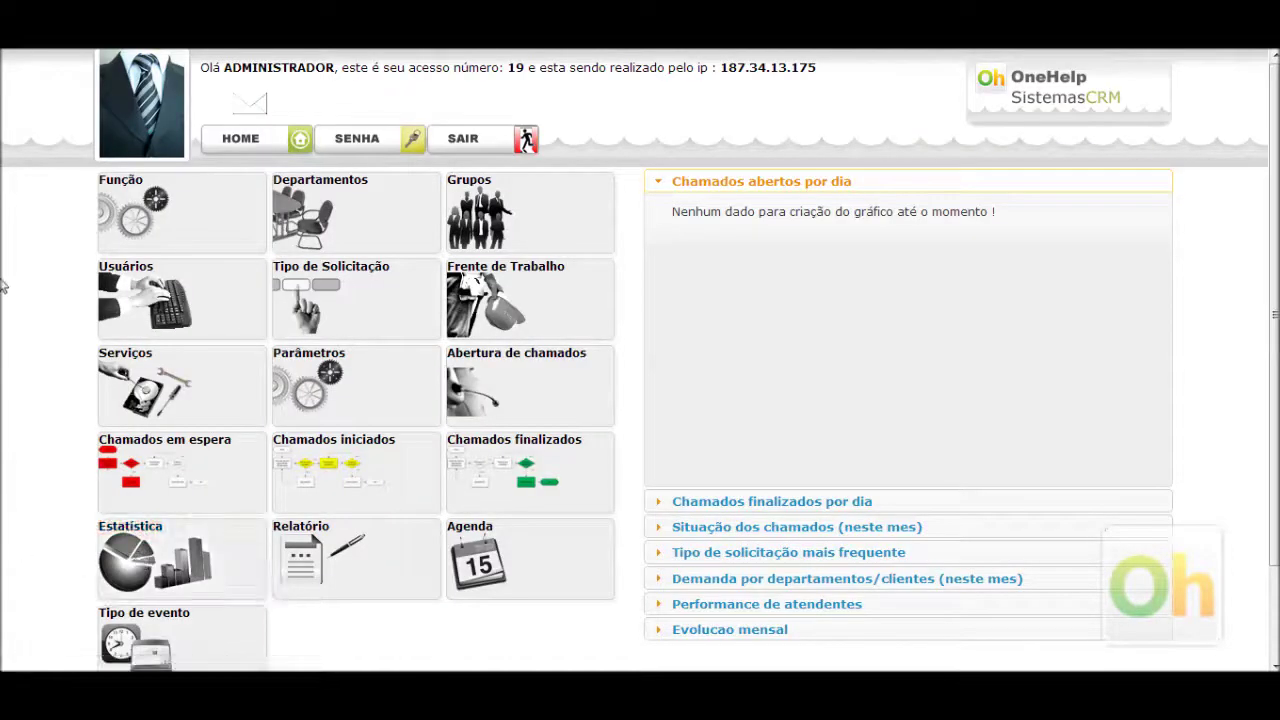
pyautogui.click(526, 370)
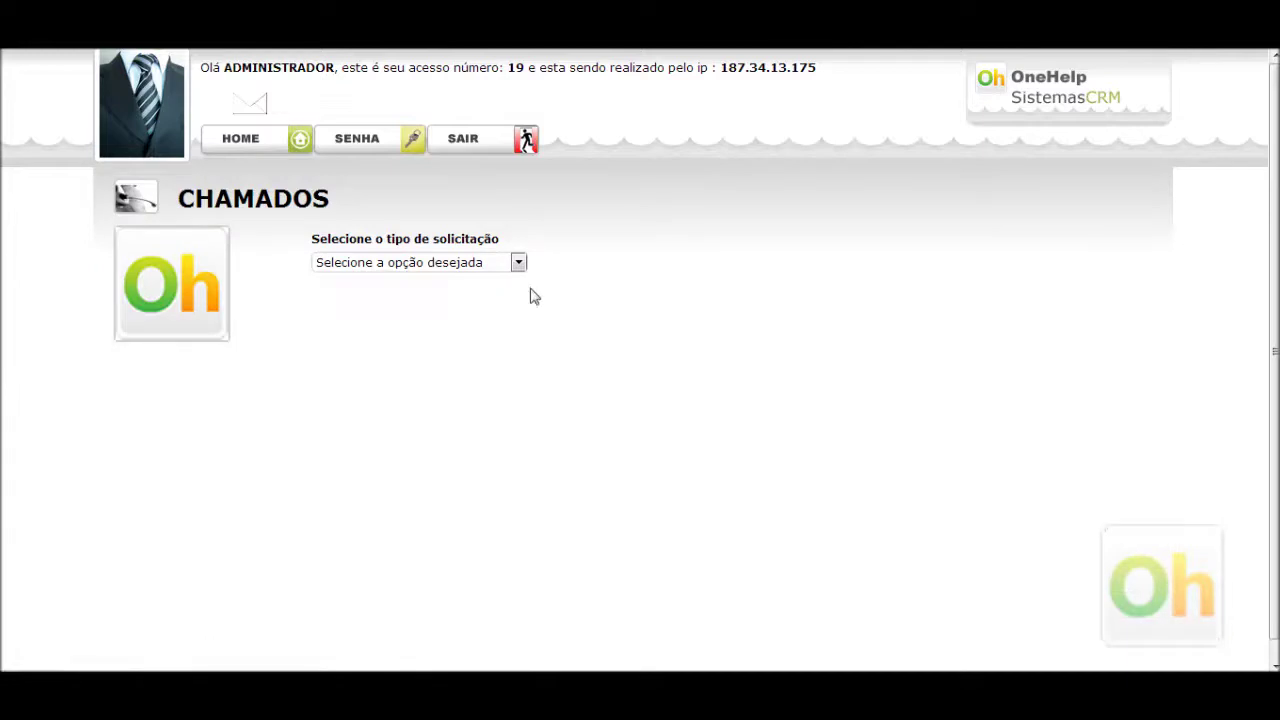
pyautogui.click(519, 263)
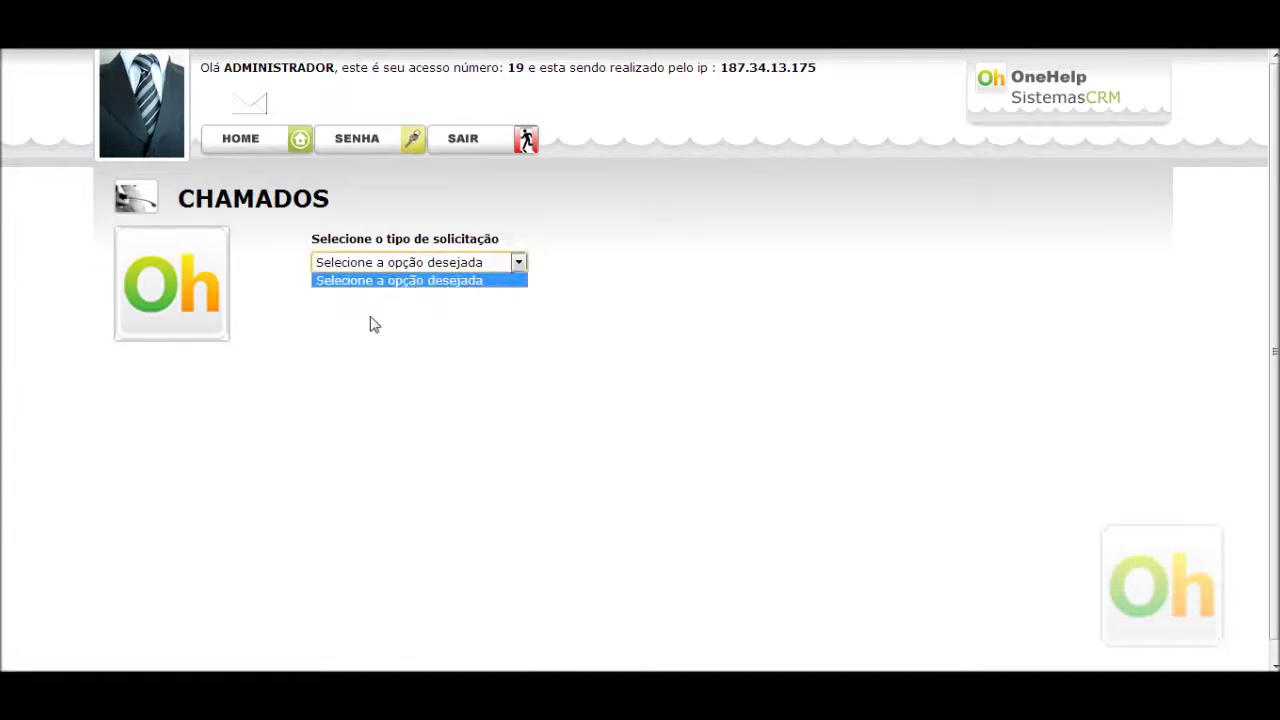
pyautogui.click(293, 140)
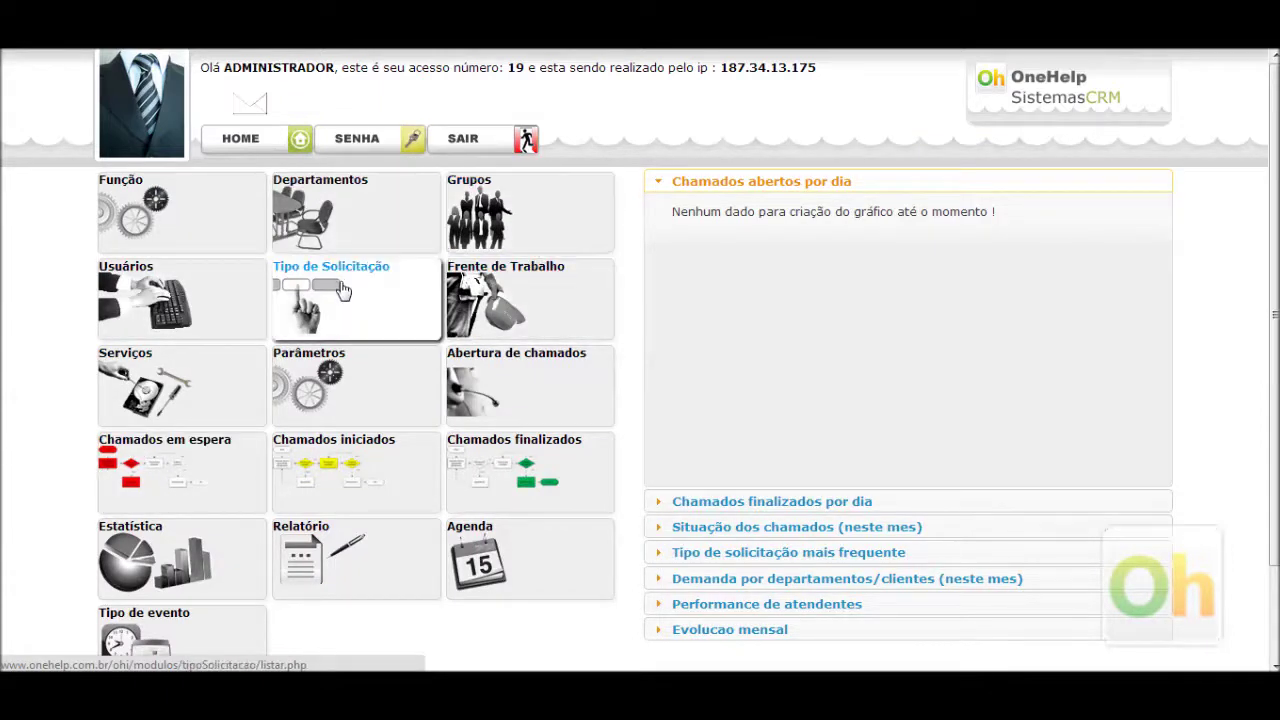
# Start a new work front named "hardware" and link it to the Informatica request type.
pyautogui.click(519, 300)
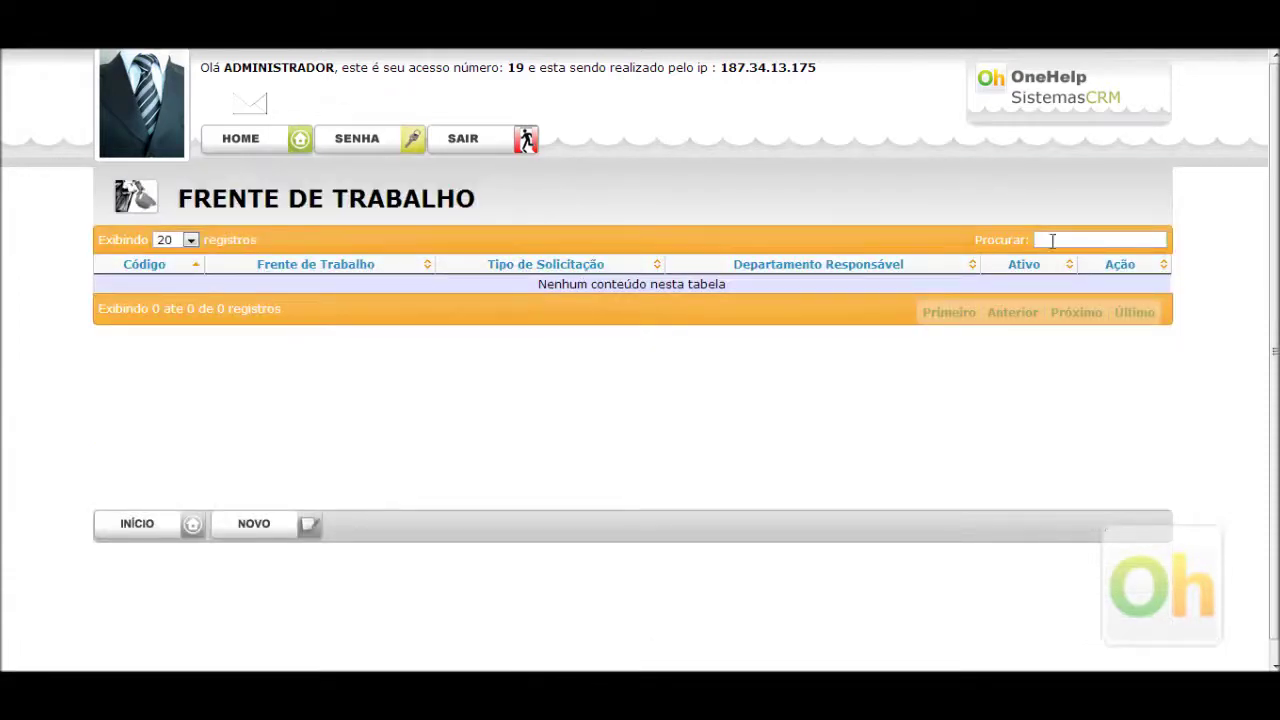
pyautogui.click(281, 530)
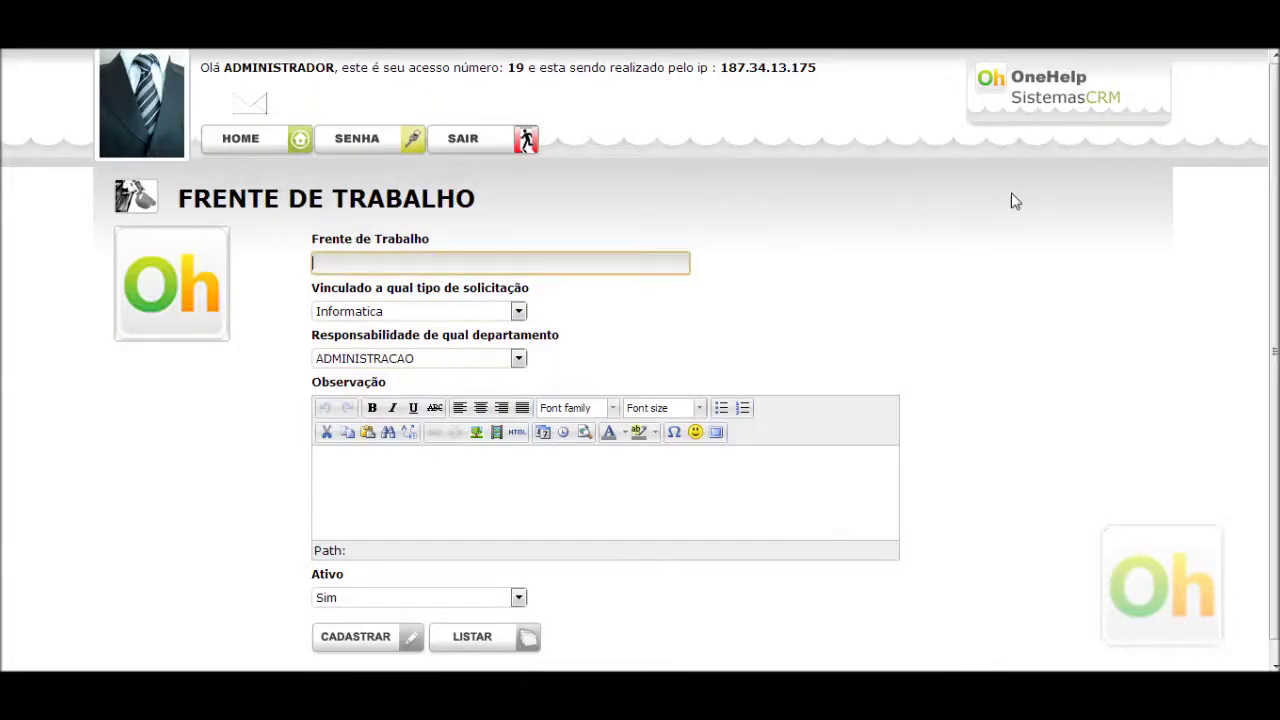
pyautogui.write('hardware')
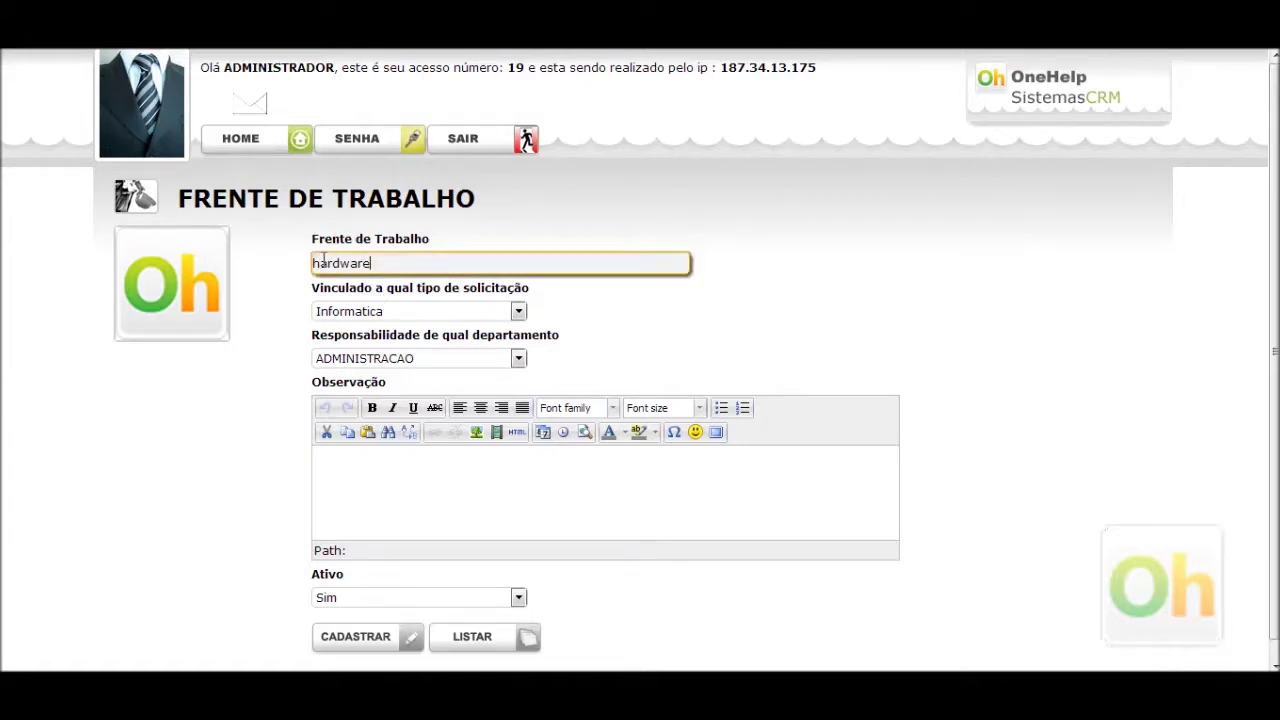
pyautogui.moveTo(319, 287); pyautogui.dragTo(530, 287)
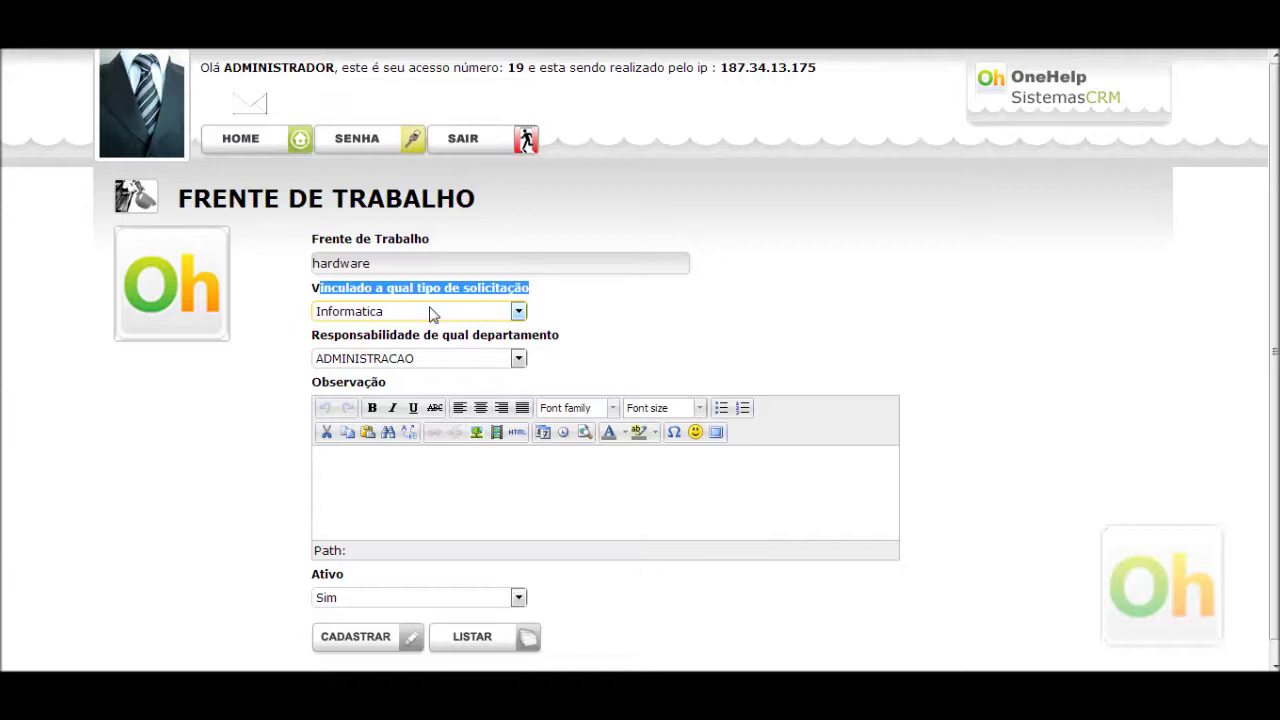
pyautogui.click(549, 300)
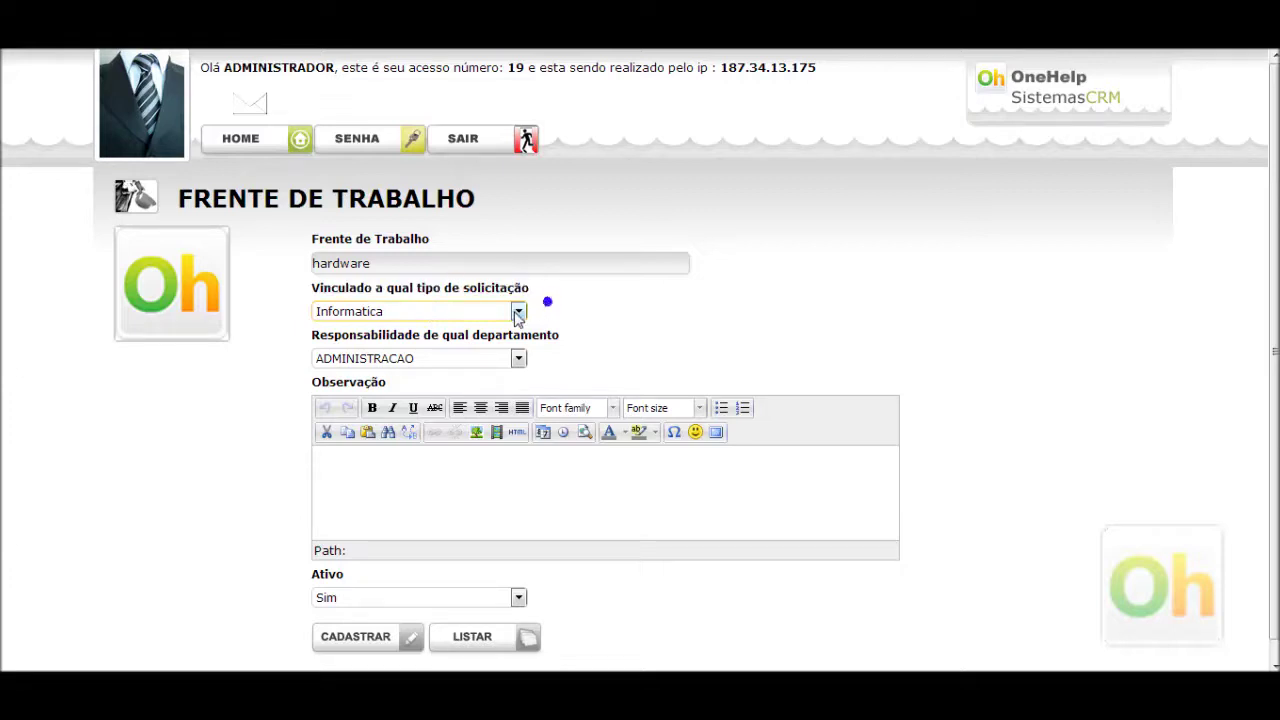
pyautogui.click(420, 311)
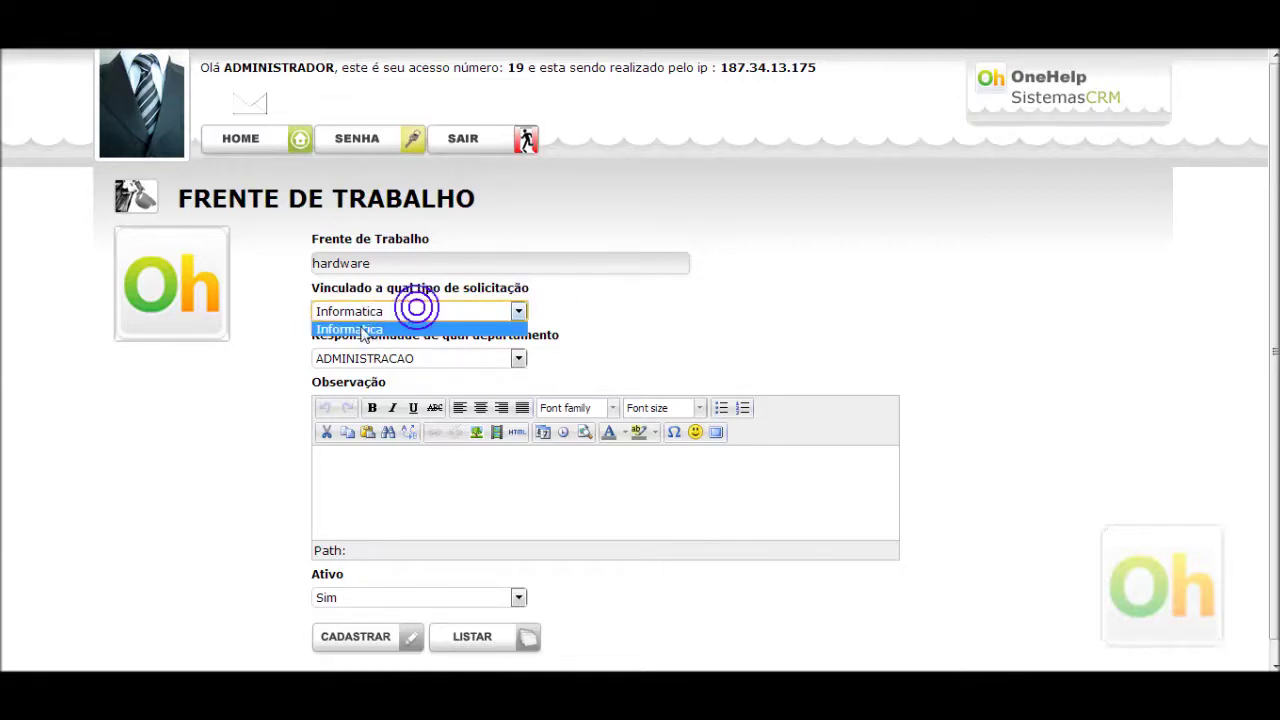
pyautogui.click(346, 331)
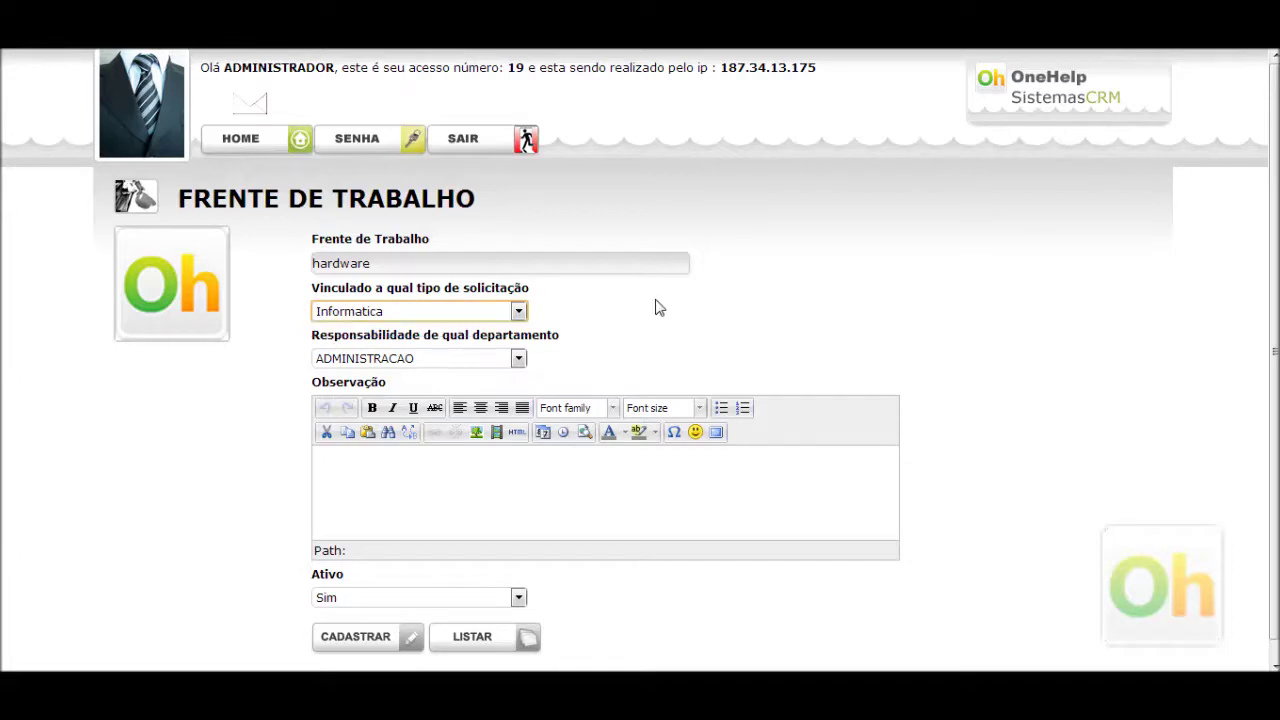
# Make TECNOLOGIA the department responsible for the hardware work front.
pyautogui.moveTo(337, 336); pyautogui.dragTo(503, 342)
pyautogui.click(640, 340)
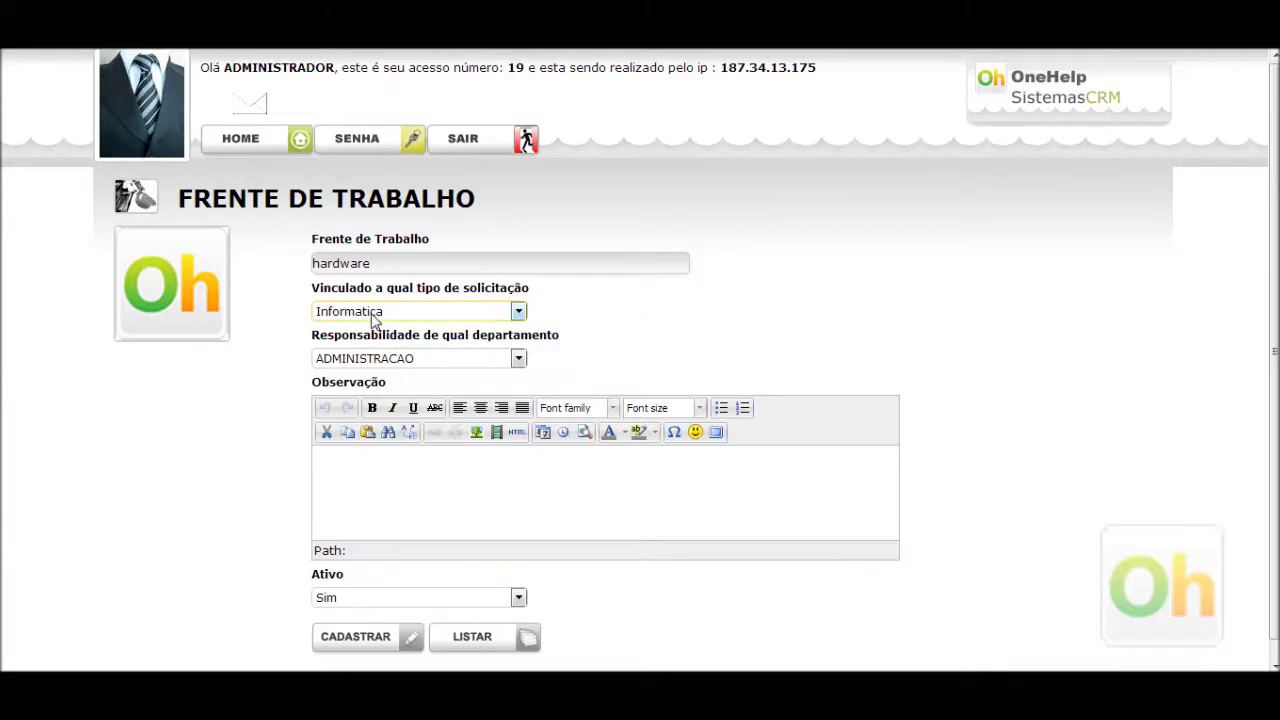
pyautogui.moveTo(363, 336); pyautogui.dragTo(577, 331)
pyautogui.click(583, 350)
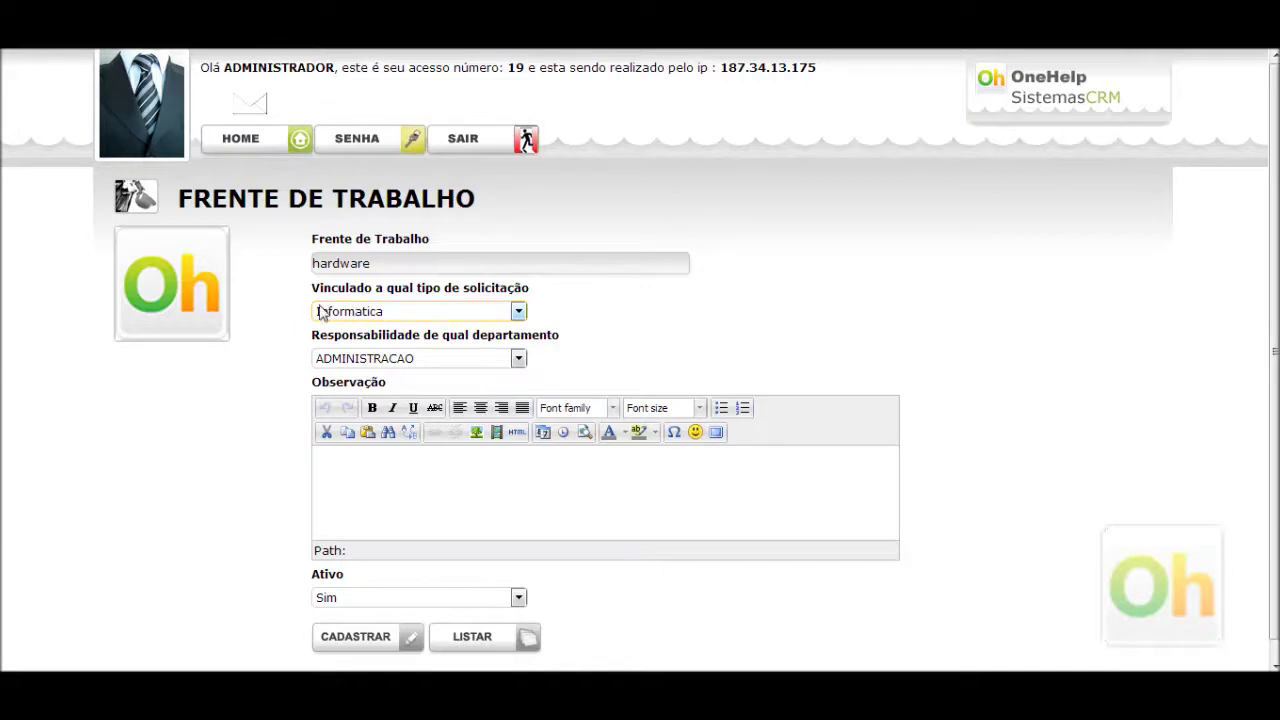
pyautogui.click(366, 360)
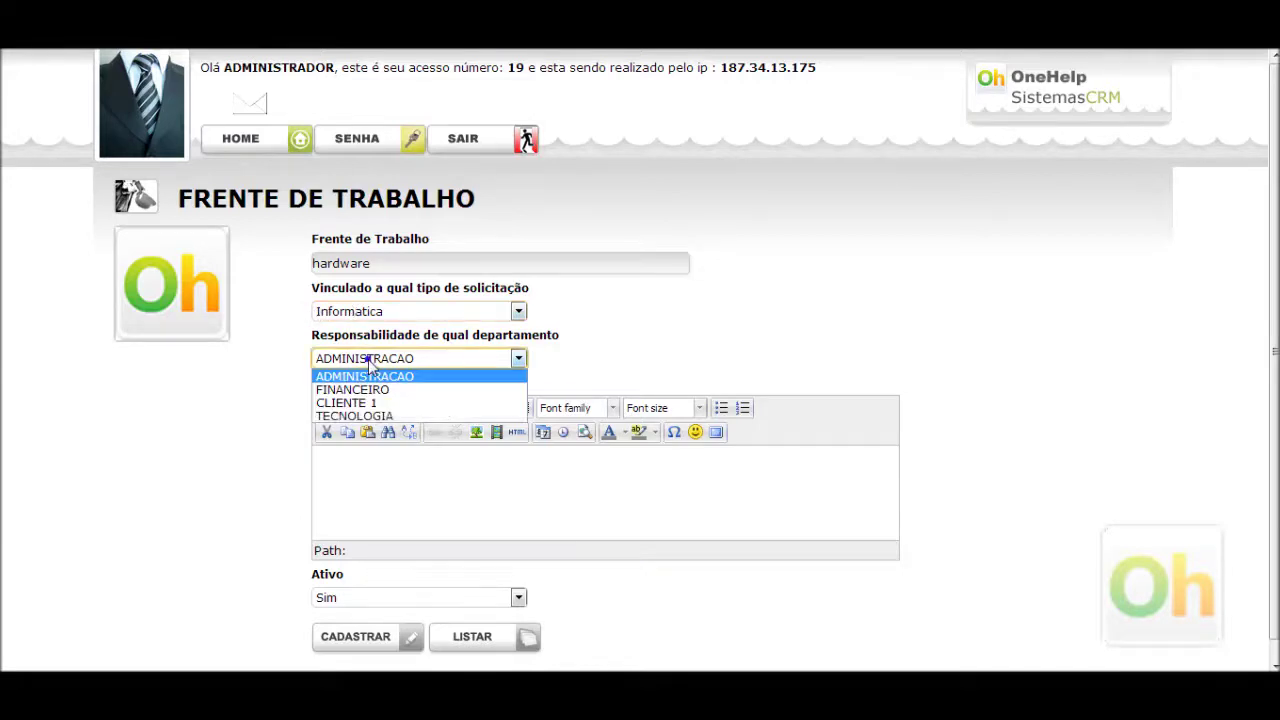
pyautogui.click(357, 416)
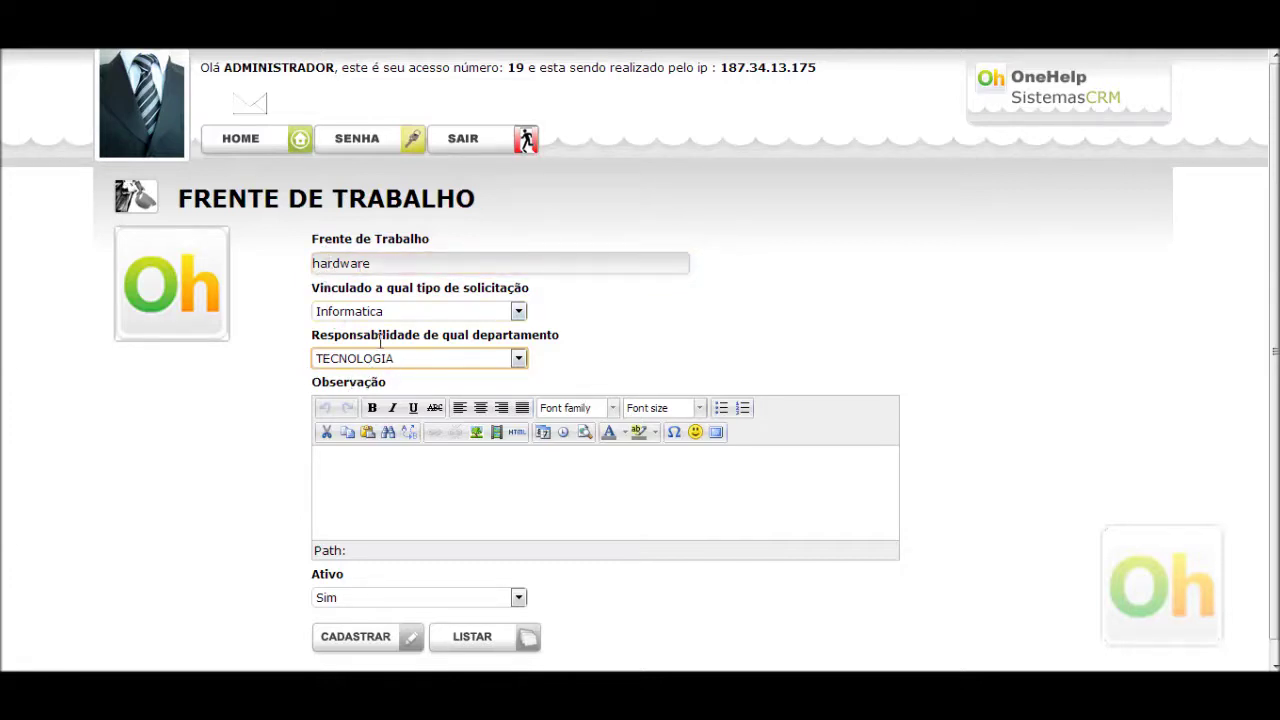
# Add the observation "problemas tecnicos" to the hardware work front and register it as active.
pyautogui.click(357, 476)
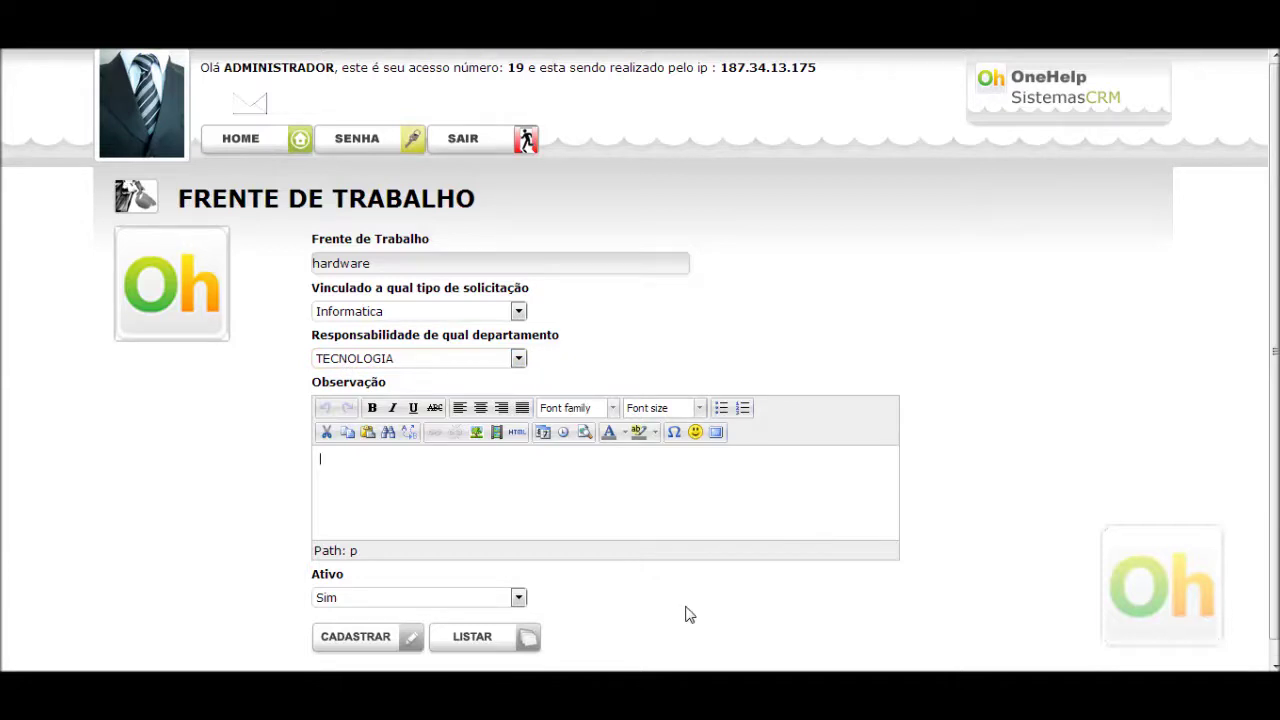
pyautogui.write('problemas tecnicos')
pyautogui.click(338, 604)
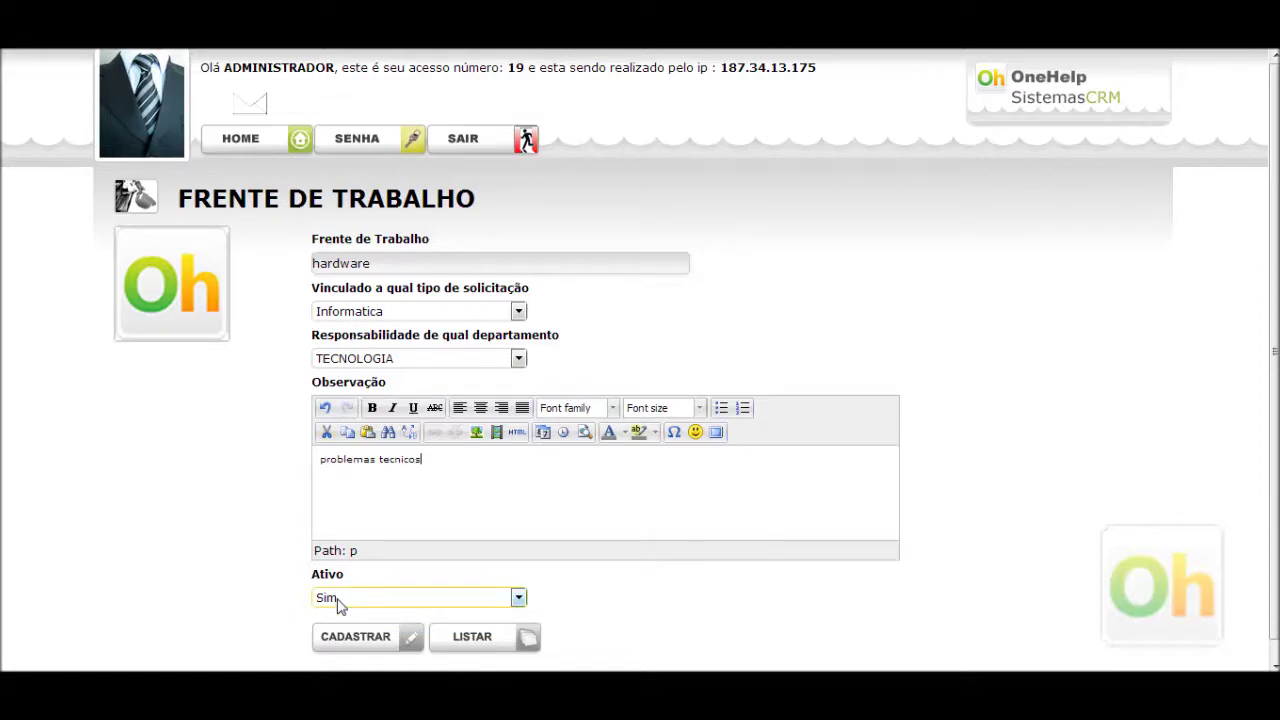
pyautogui.click(240, 589)
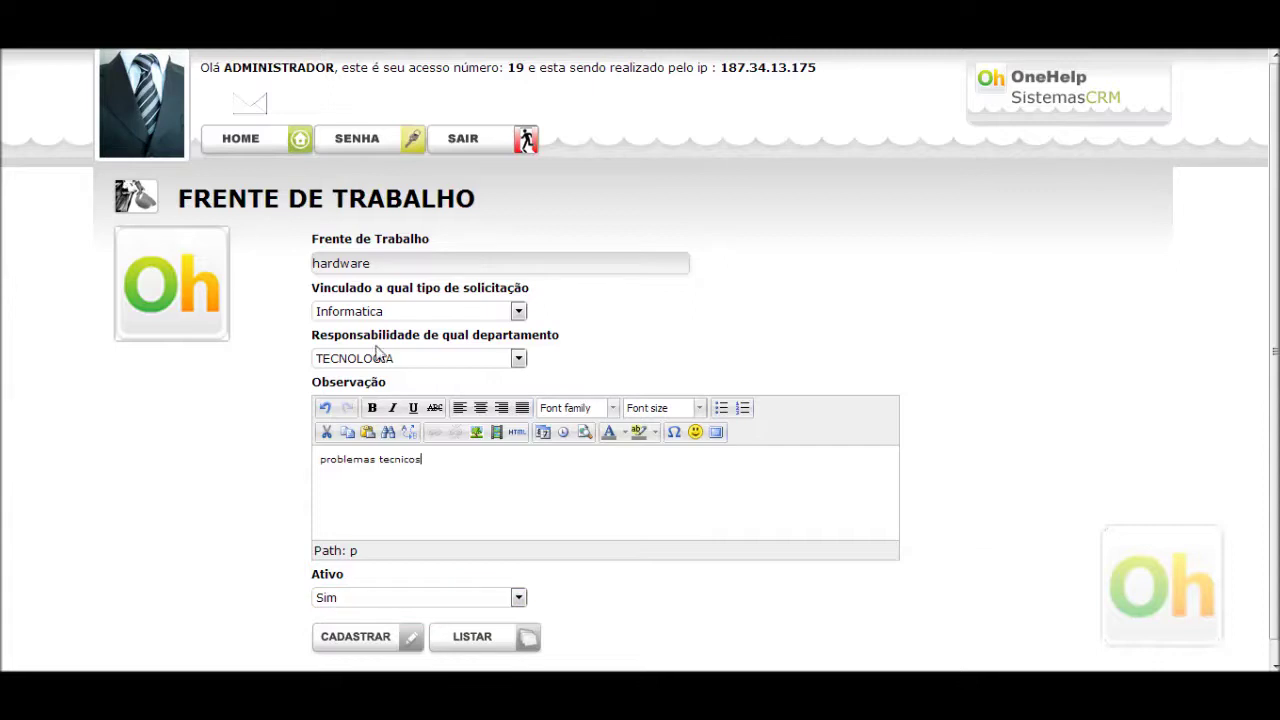
pyautogui.click(357, 639)
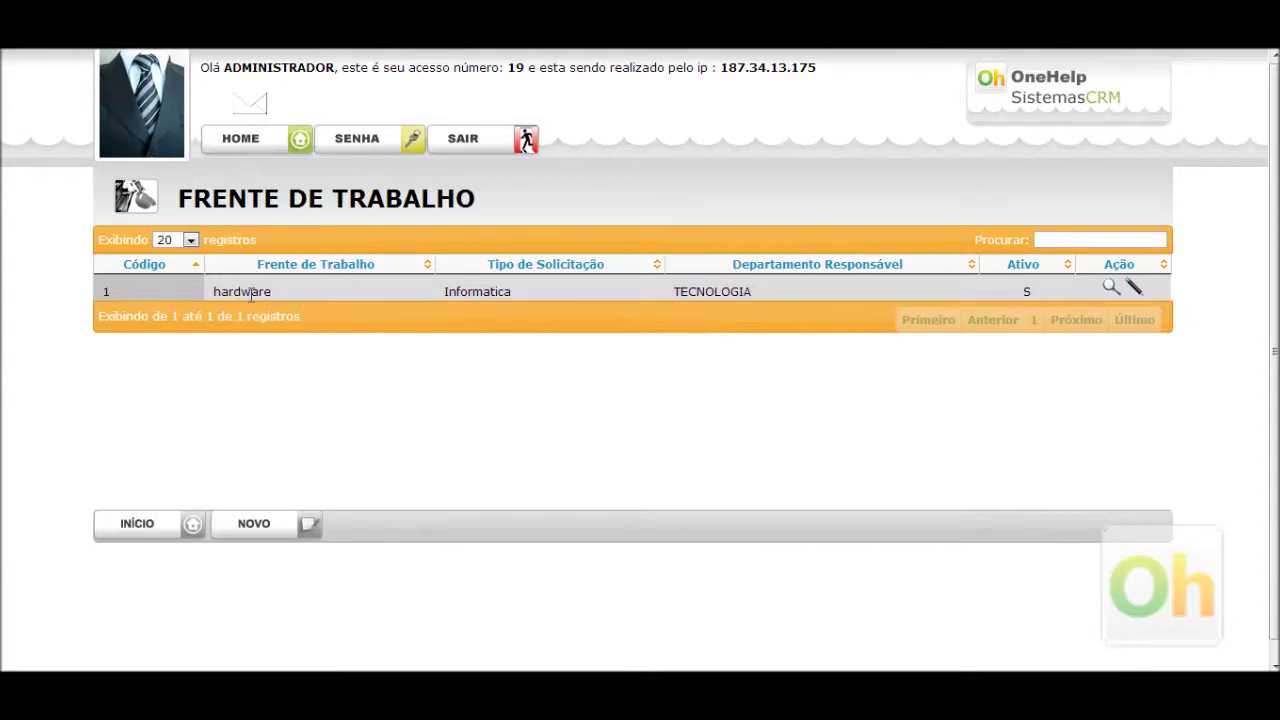
# Start another work front named "software" and link it to the Informatica request type.
pyautogui.click(247, 532)
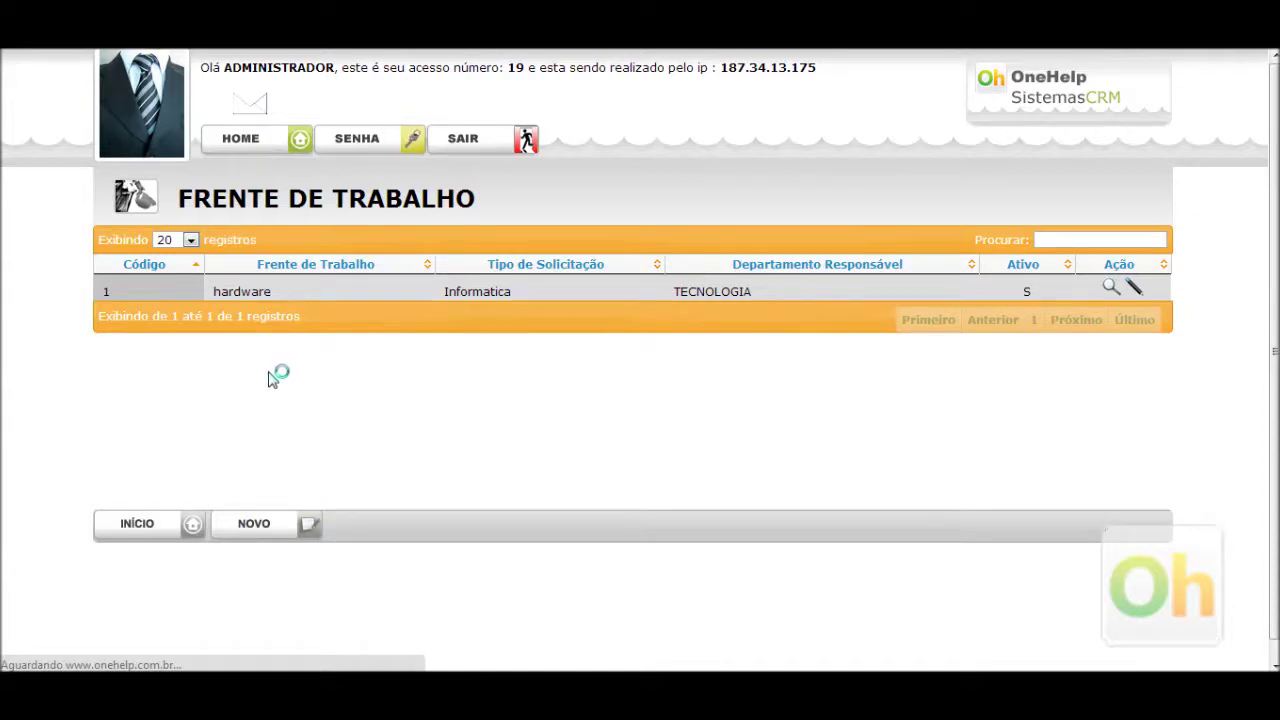
pyautogui.click(353, 261)
pyautogui.write('software')
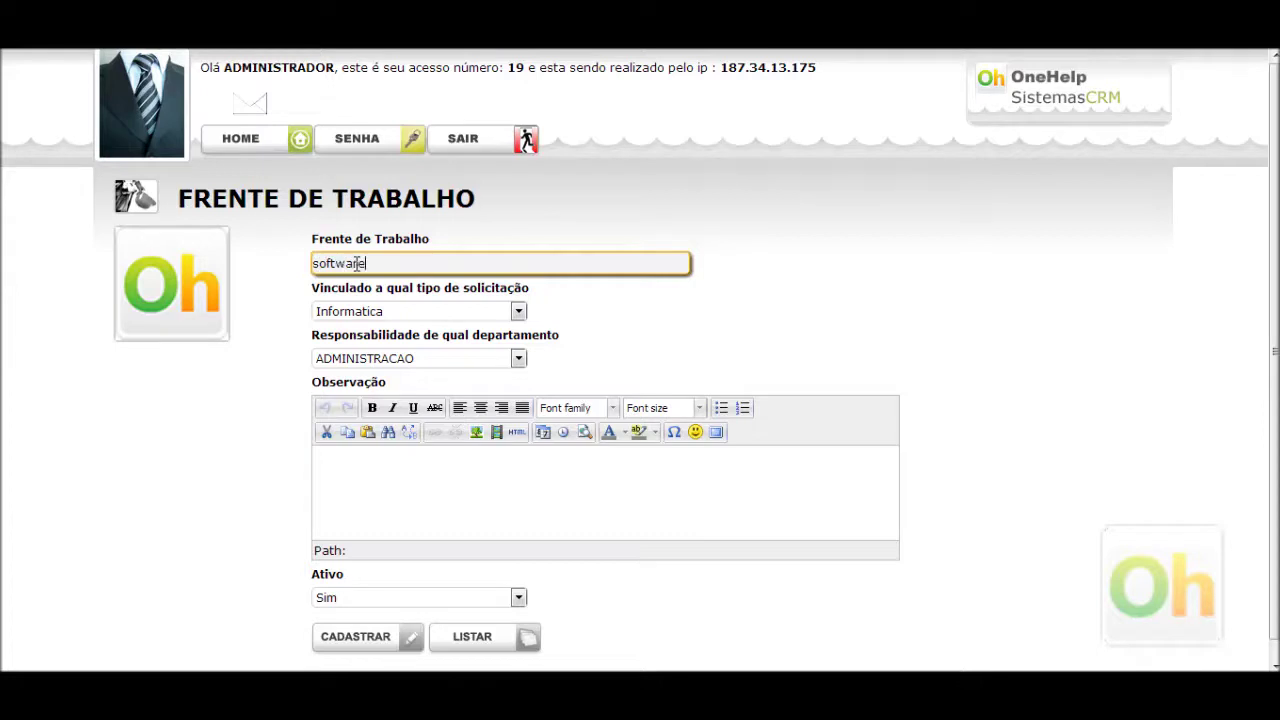
pyautogui.click(357, 314)
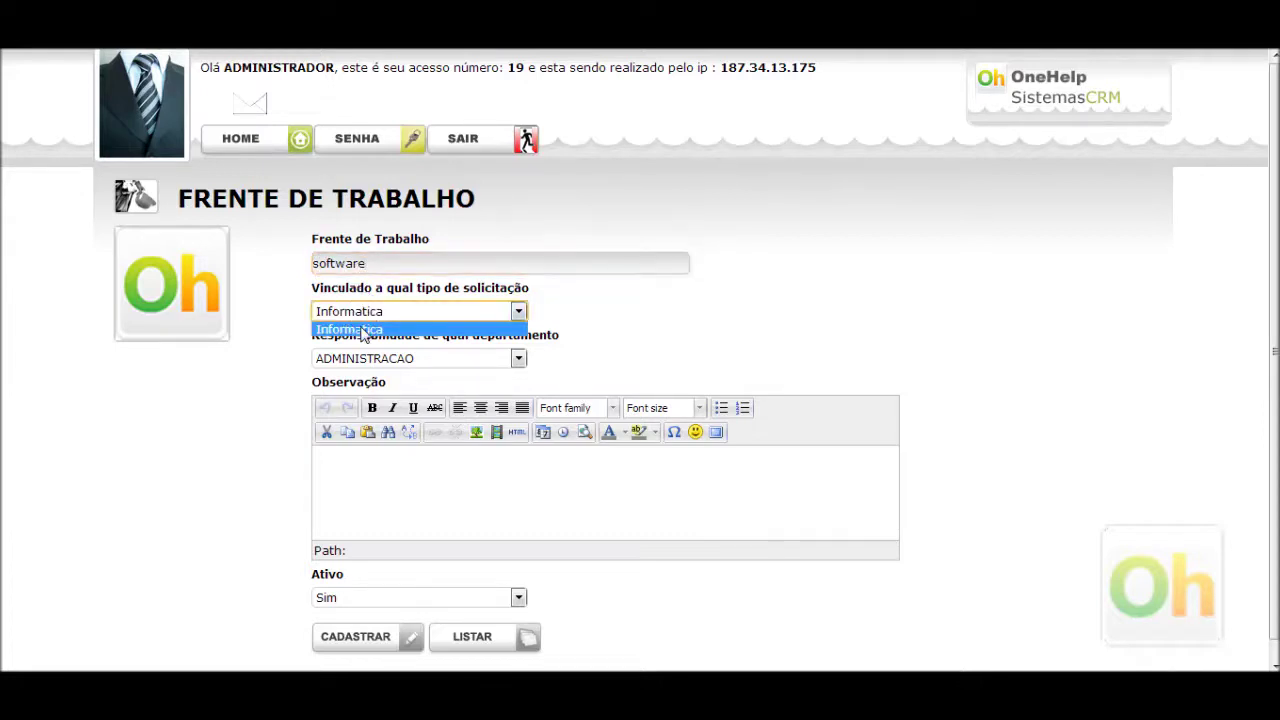
pyautogui.click(362, 330)
pyautogui.click(440, 359)
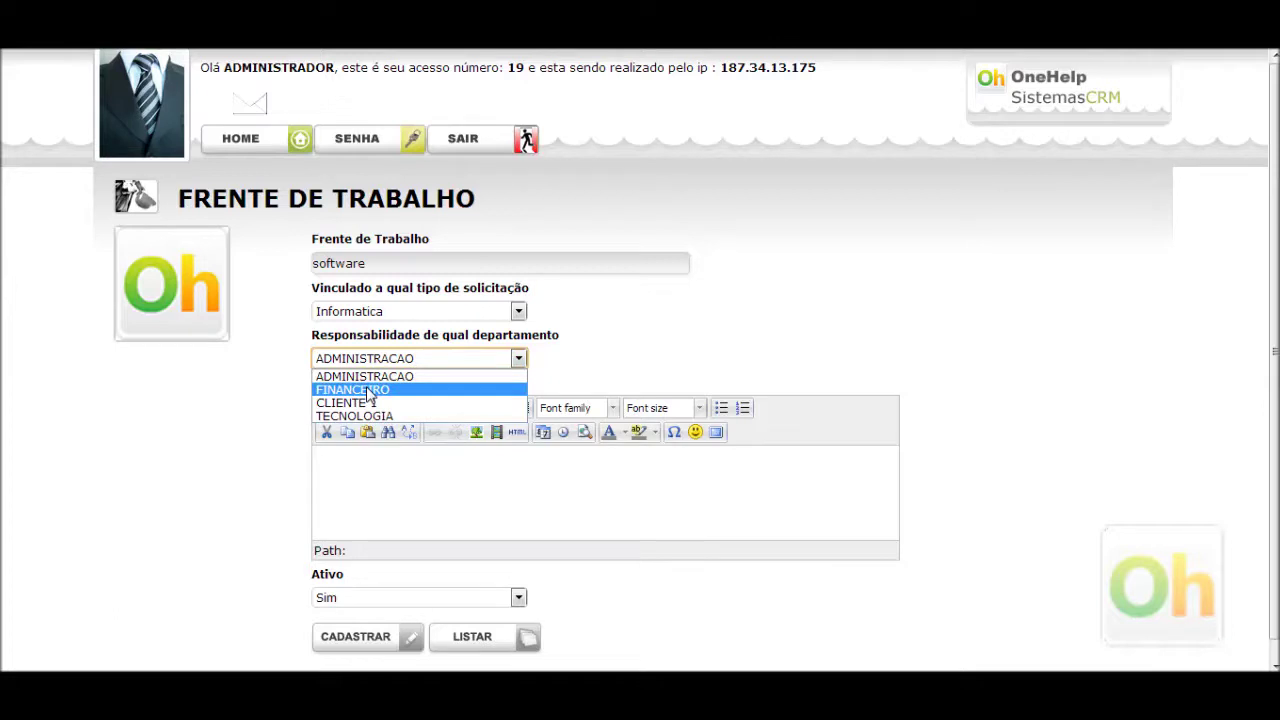
pyautogui.click(834, 386)
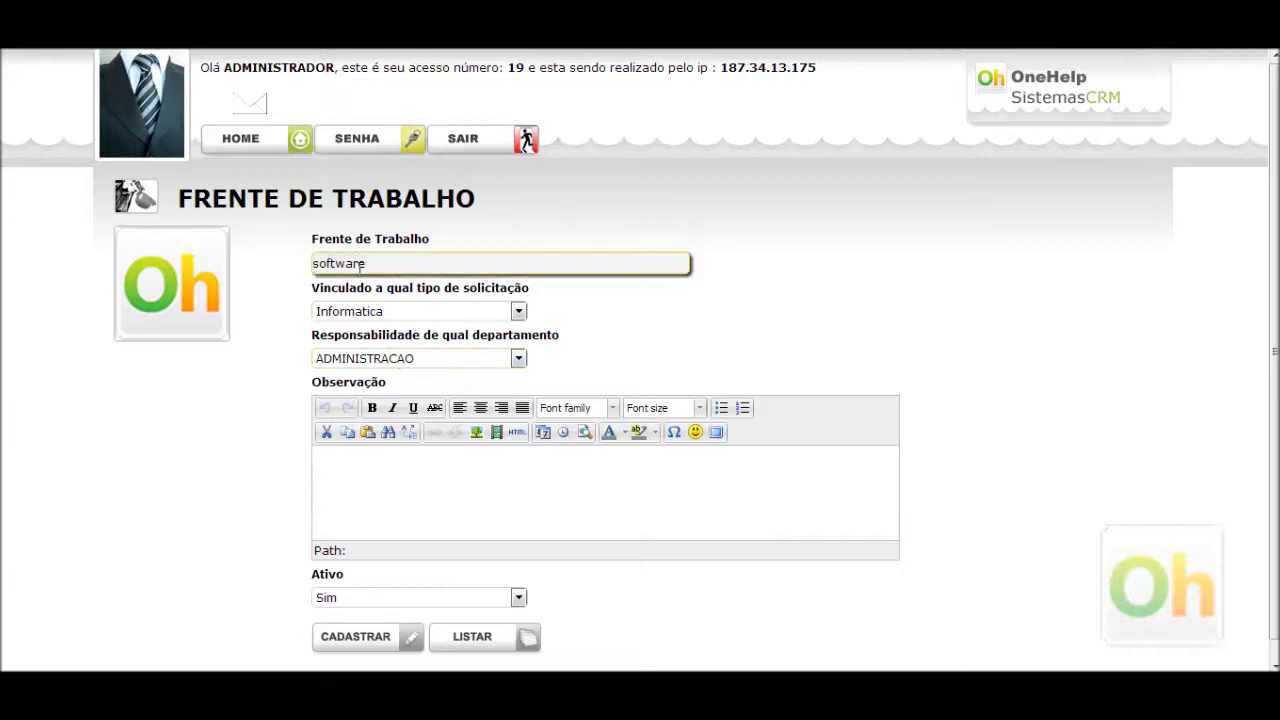
pyautogui.doubleClick(355, 263)
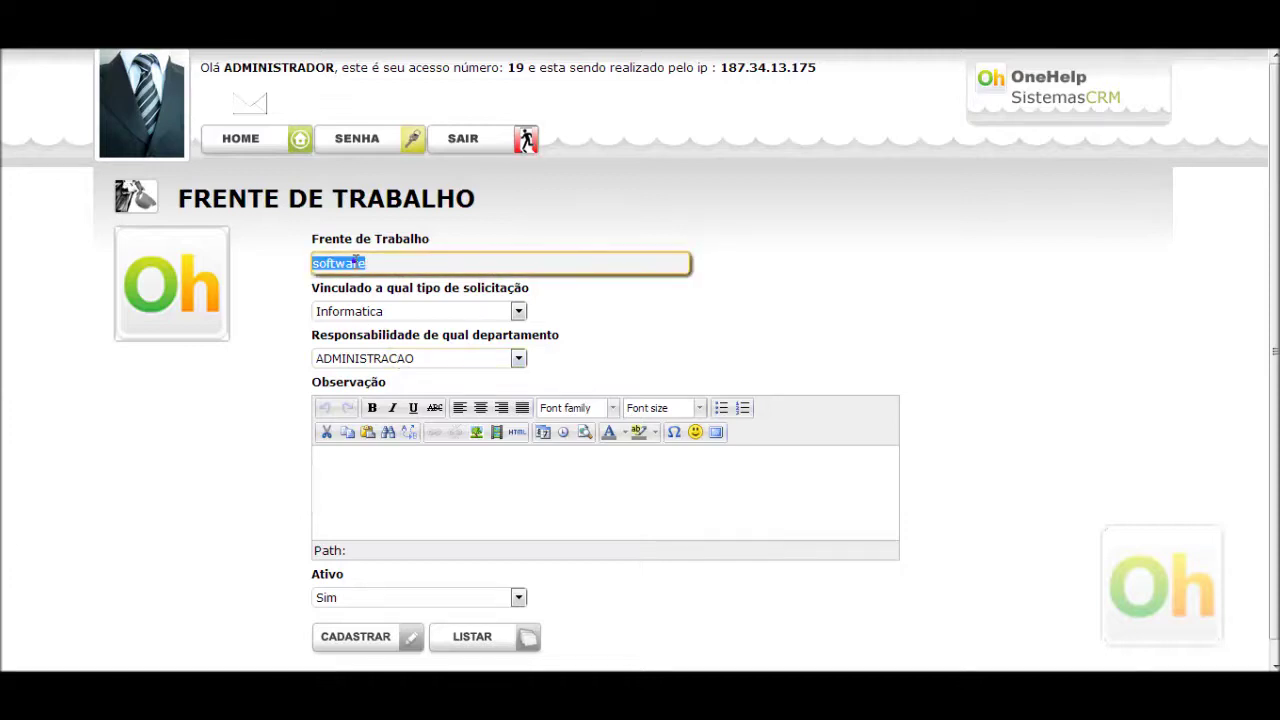
pyautogui.click(365, 313)
pyautogui.click(766, 328)
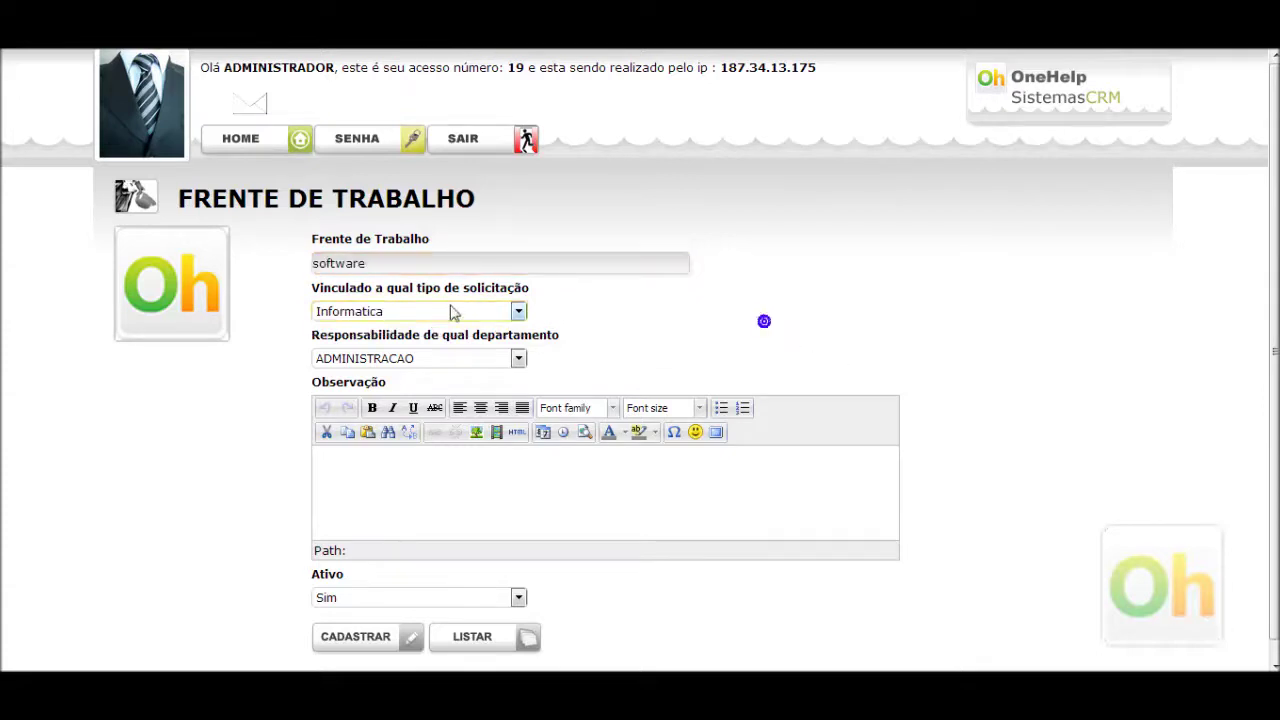
# Make TECNOLOGIA responsible for the software work front, add the observation "problemas logicos." and register it as active.
pyautogui.click(374, 360)
pyautogui.click(390, 415)
pyautogui.click(396, 492)
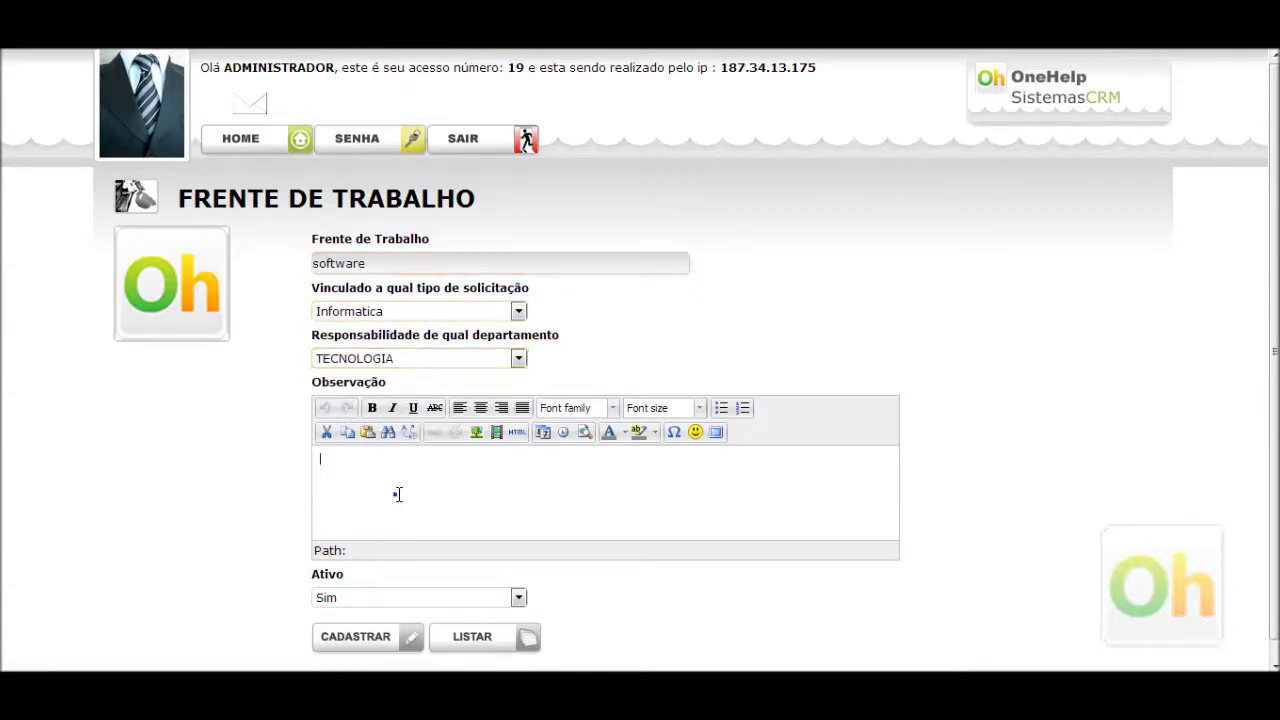
pyautogui.write('problemas logicos.')
pyautogui.click(366, 642)
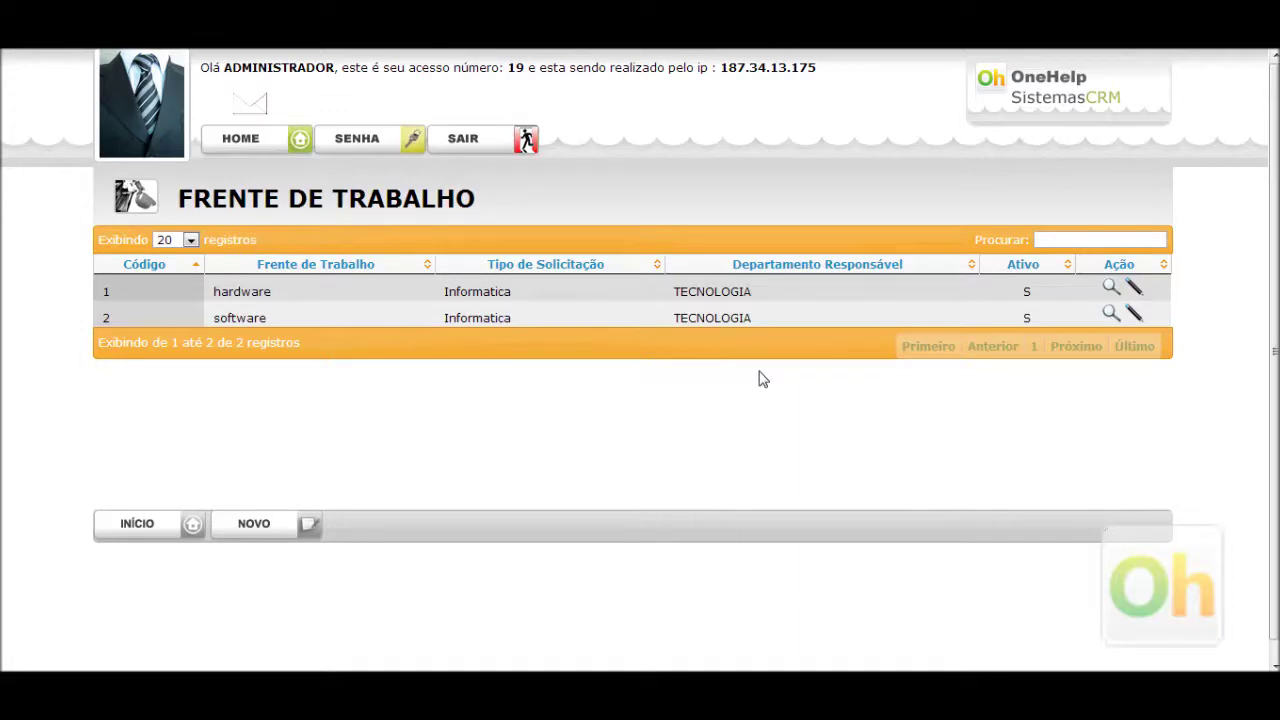
# Check which request types are offered when opening a call, and return to the home page.
pyautogui.click(134, 535)
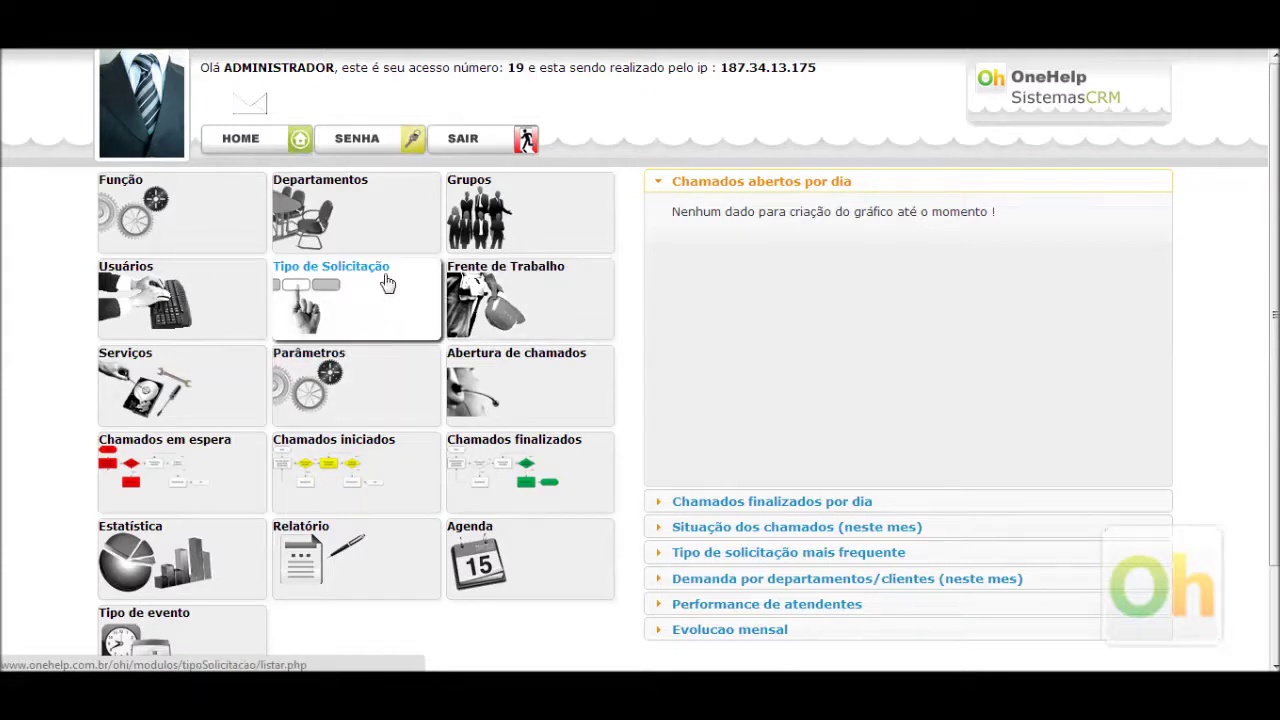
pyautogui.click(515, 387)
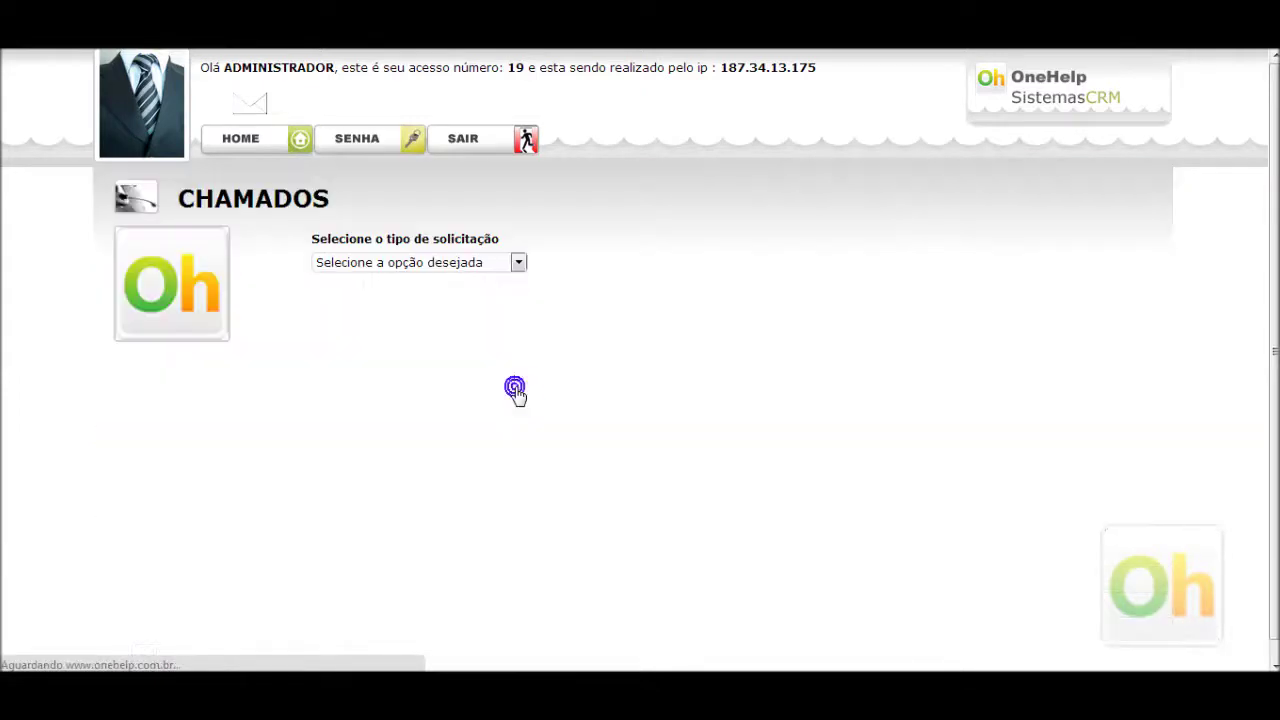
pyautogui.click(517, 264)
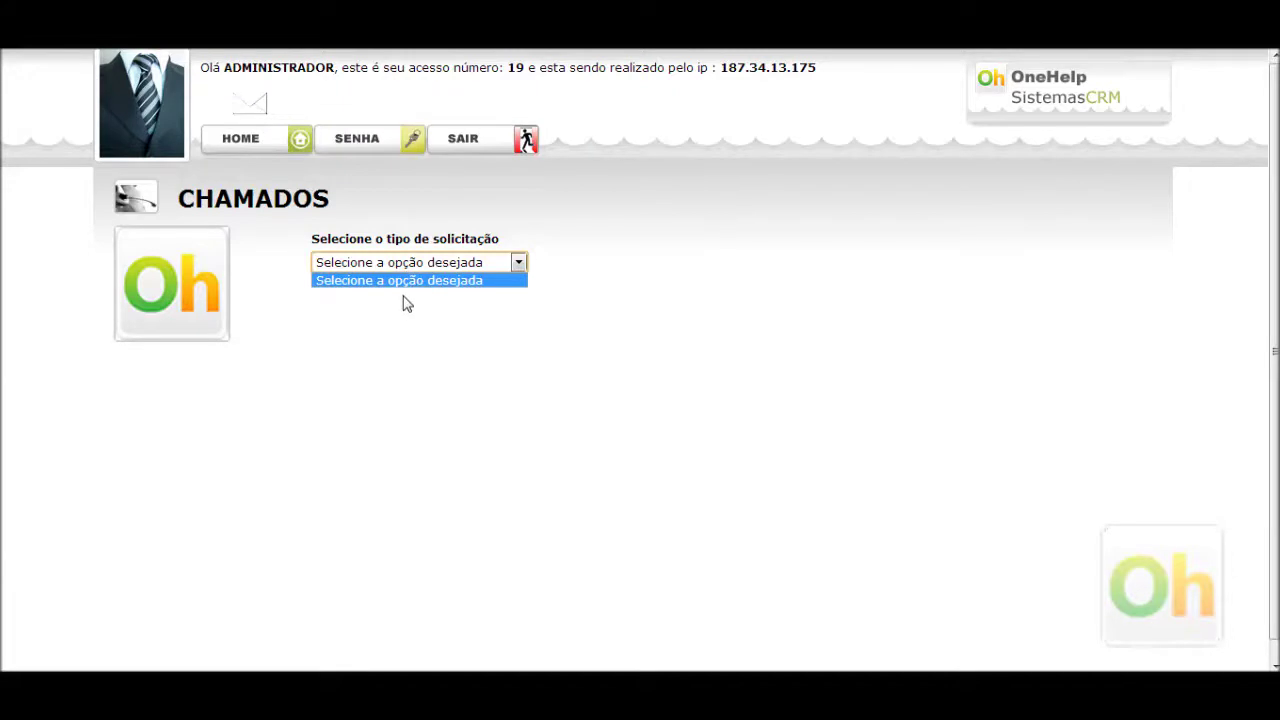
pyautogui.click(295, 160)
pyautogui.click(295, 158)
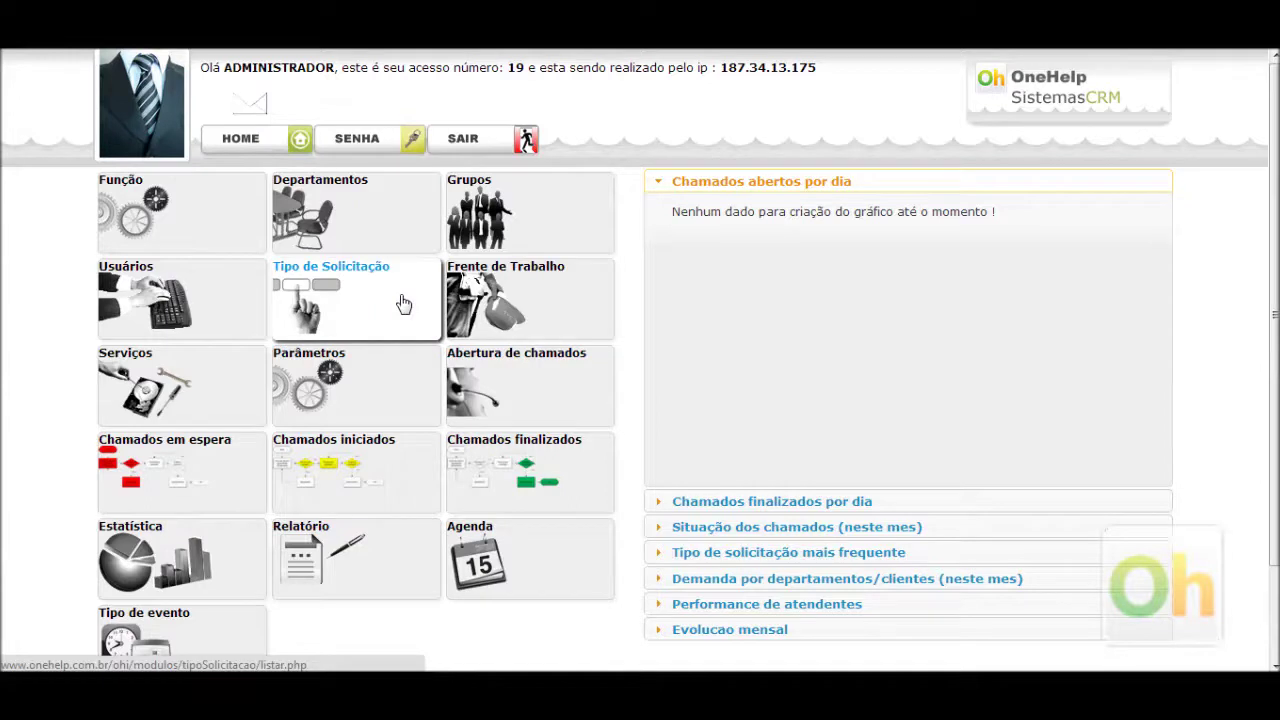
# Open the ADM group for editing and go to its permitted request types.
pyautogui.click(530, 196)
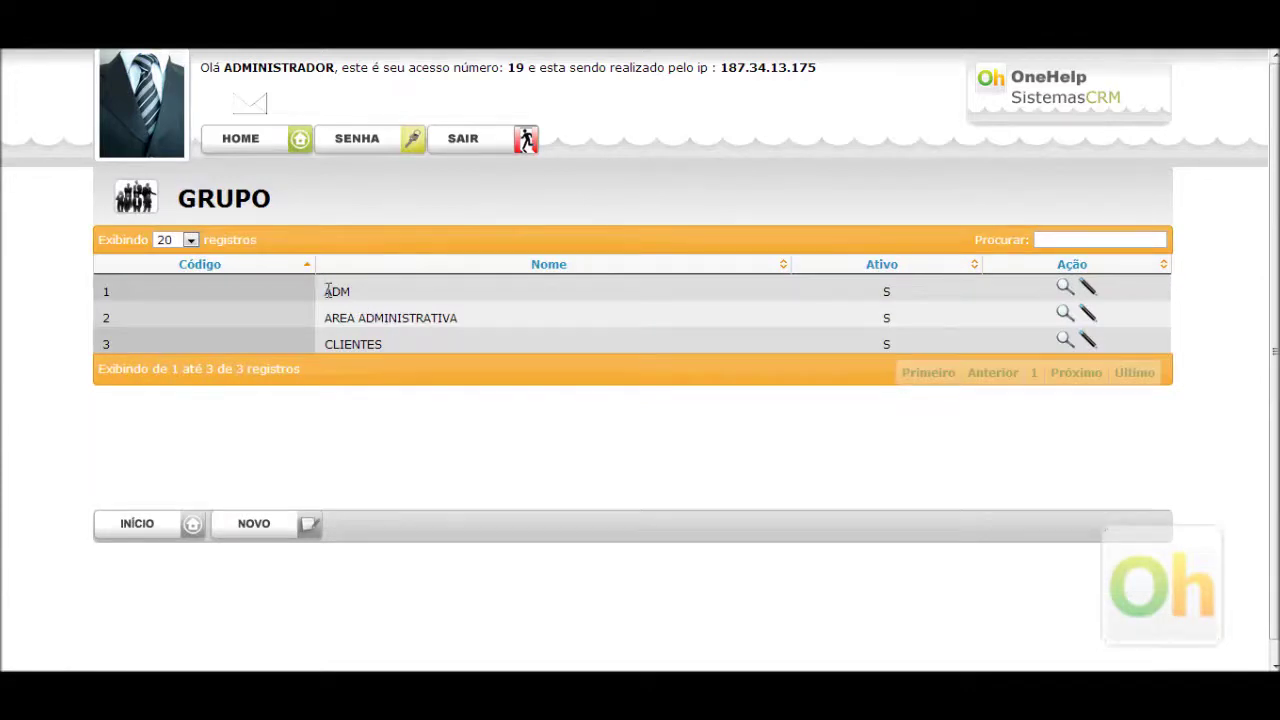
pyautogui.click(1088, 288)
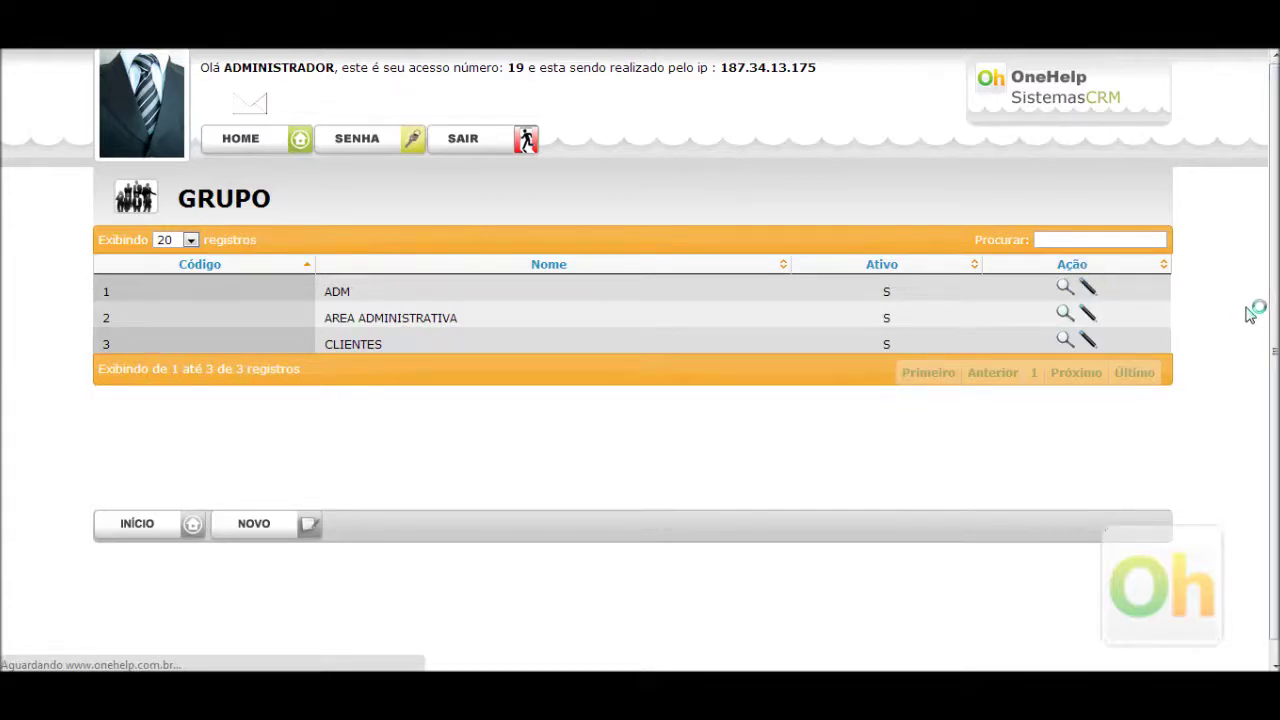
pyautogui.scroll(-3, 1243, 309)
pyautogui.scroll(1, 1213, 307)
pyautogui.scroll(2, 1213, 307)
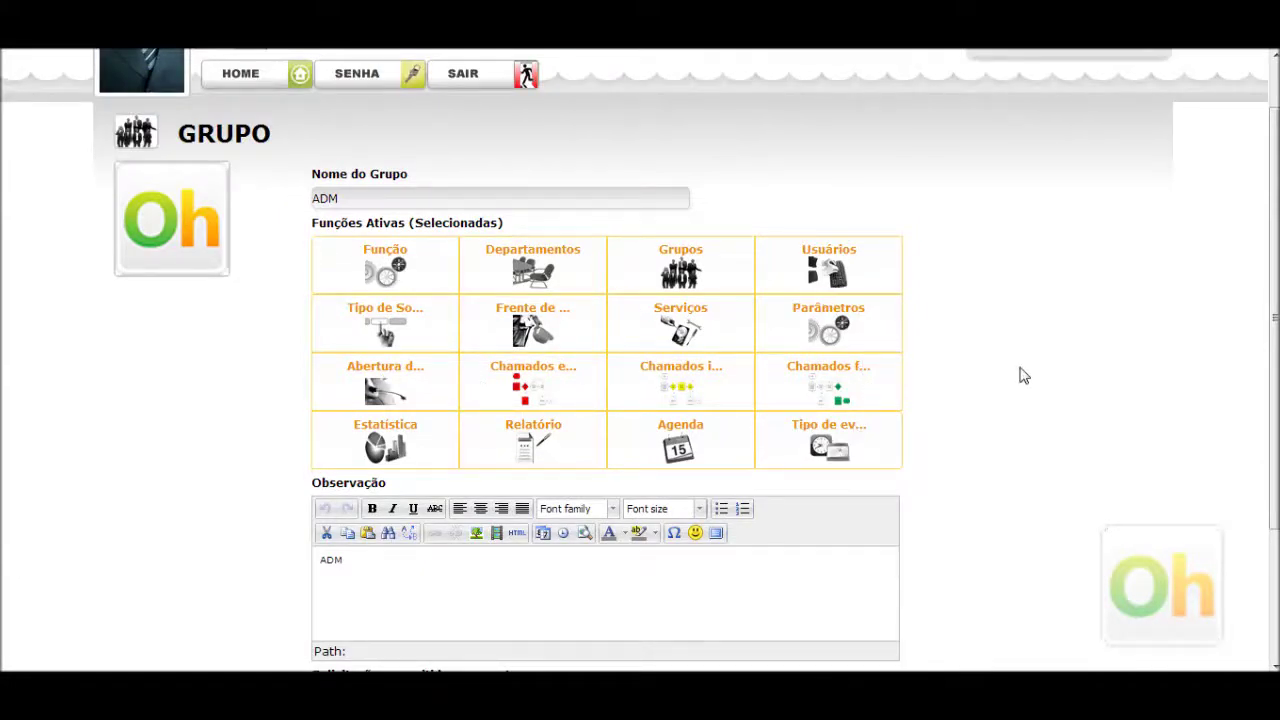
pyautogui.scroll(-4, 1062, 340)
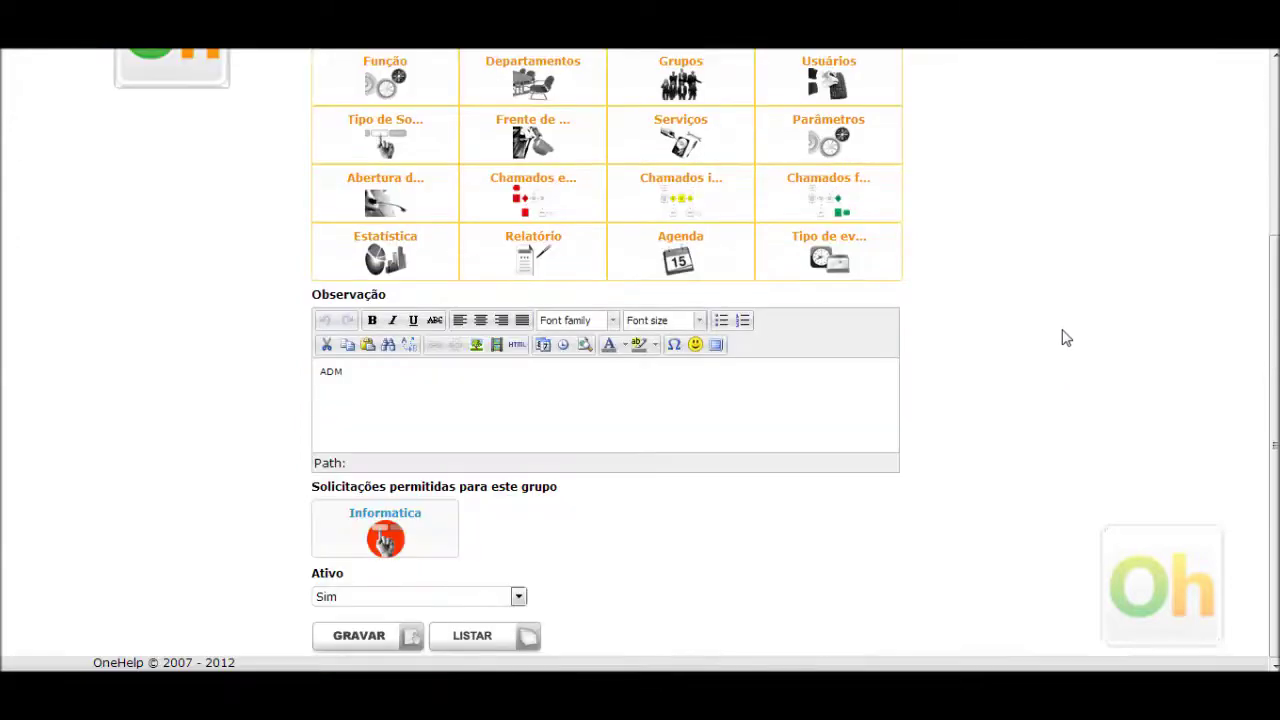
# Allow the Informatica request type for the ADM group and save the group.
pyautogui.click(403, 522)
pyautogui.click(393, 543)
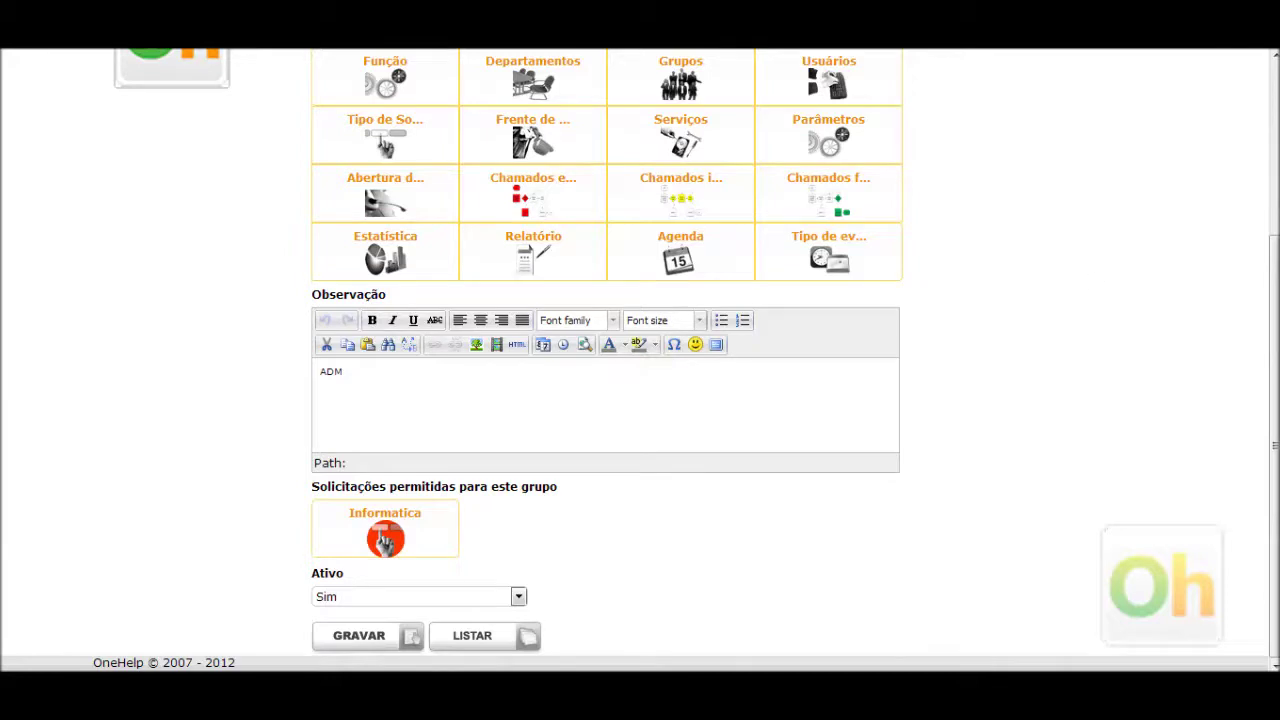
pyautogui.scroll(3, 612, 536)
pyautogui.scroll(-3, 338, 181)
pyautogui.click(372, 637)
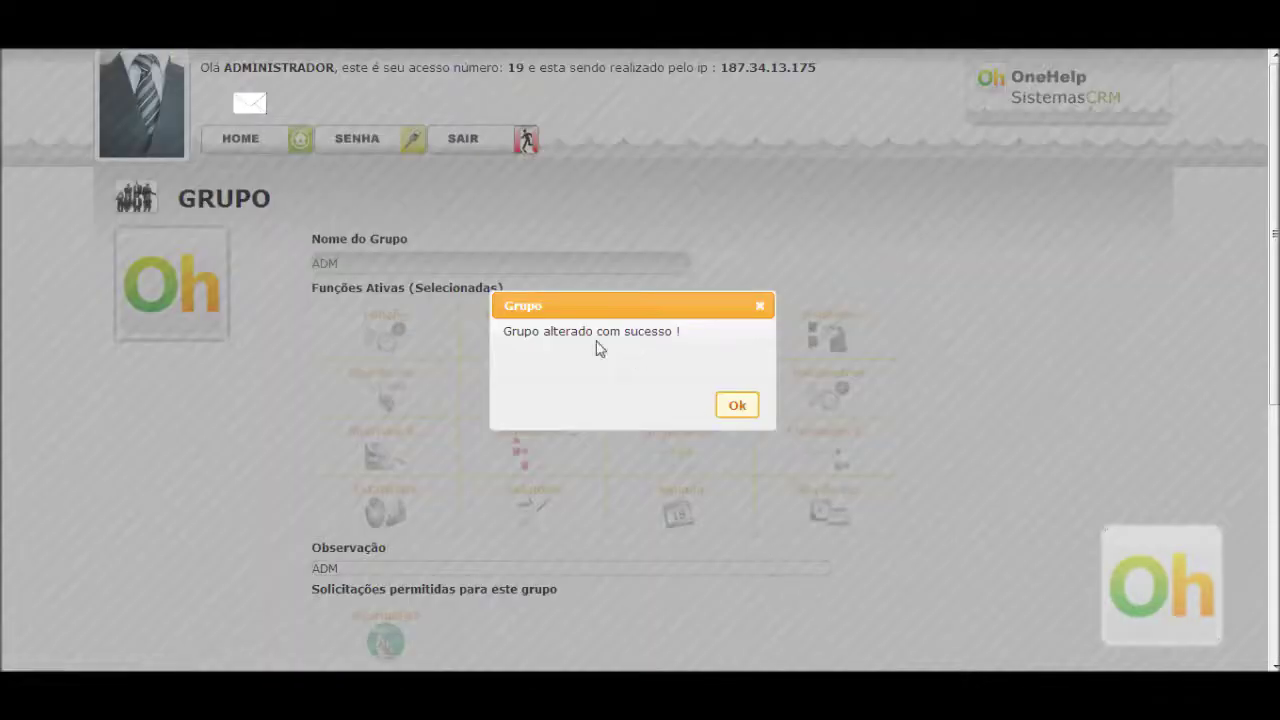
pyautogui.click(733, 407)
# Reopen the ADM group for editing and check its Informatica request permission.
pyautogui.scroll(-2, 733, 407)
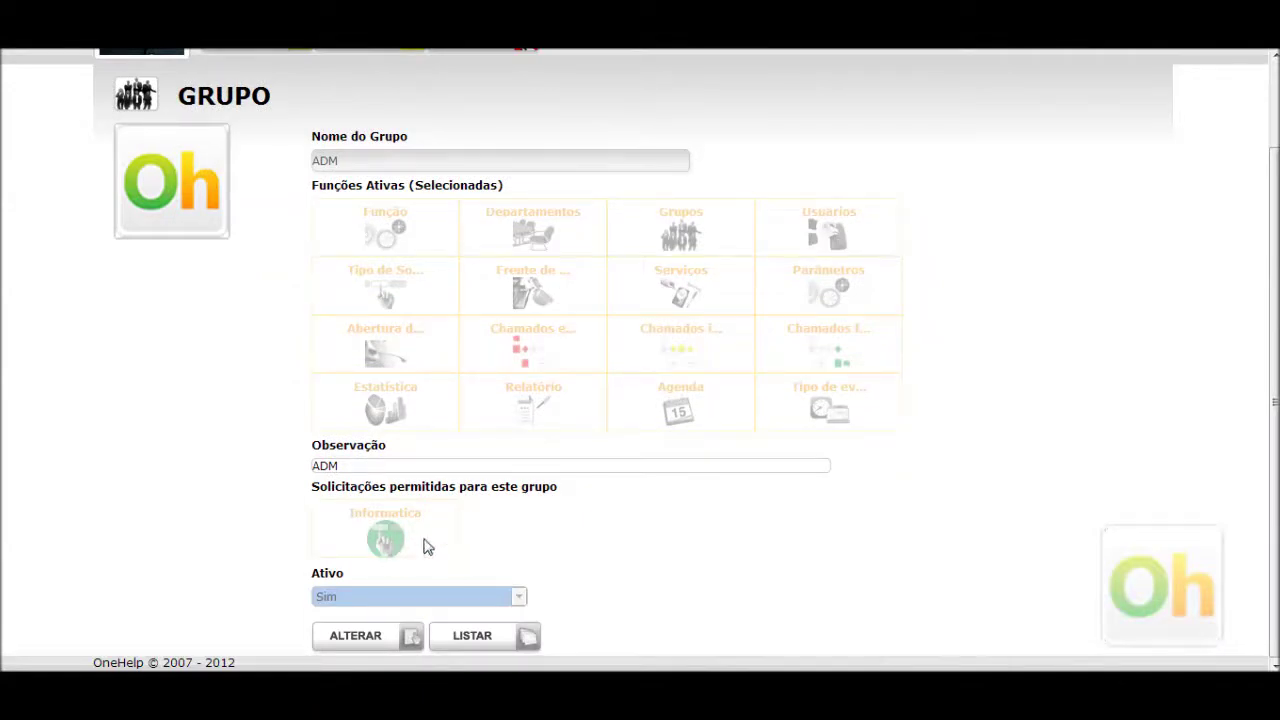
pyautogui.click(386, 637)
pyautogui.scroll(-4, 425, 548)
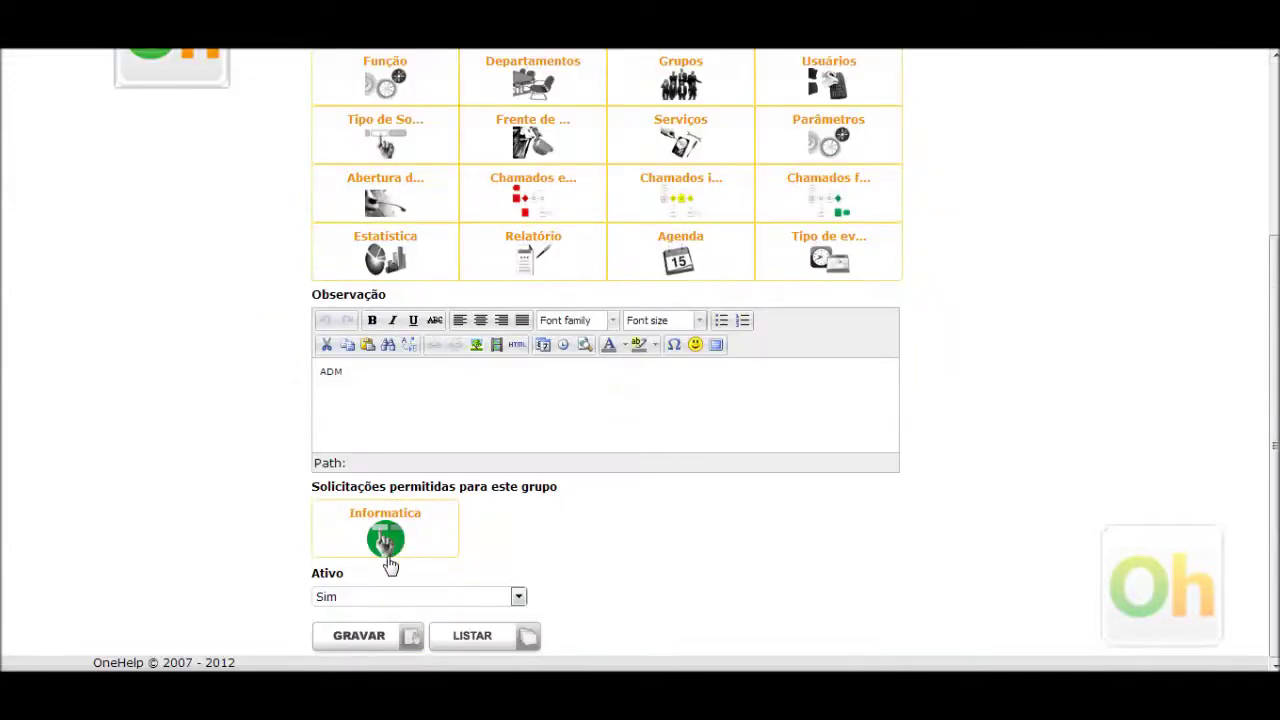
pyautogui.scroll(5, 263, 400)
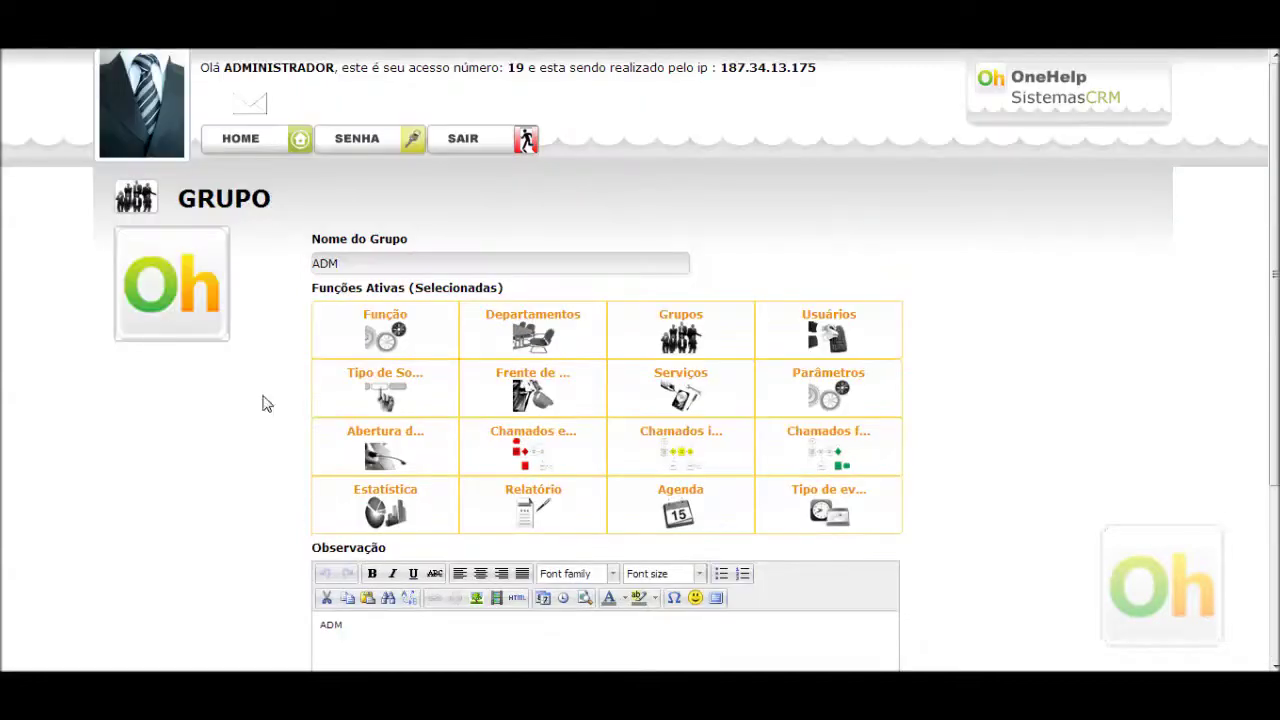
# Try to open a call with Informatica as the request type and read the notice under its work fronts.
pyautogui.click(280, 148)
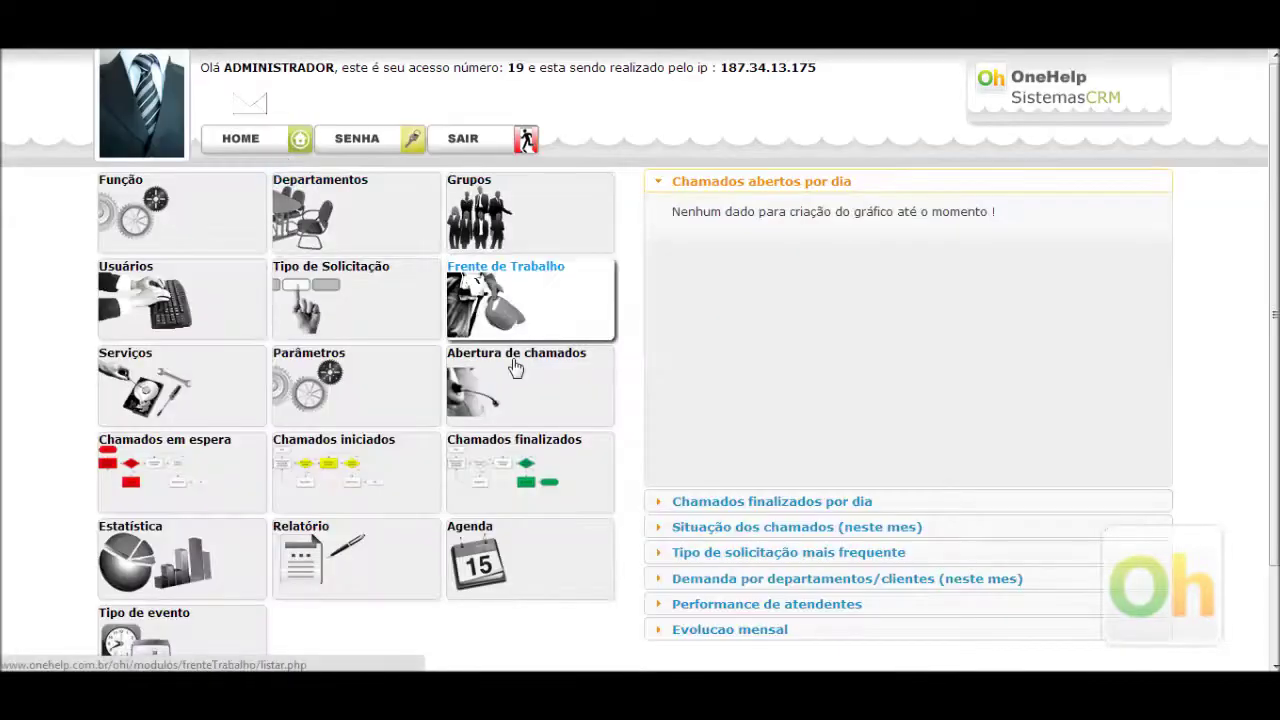
pyautogui.click(498, 393)
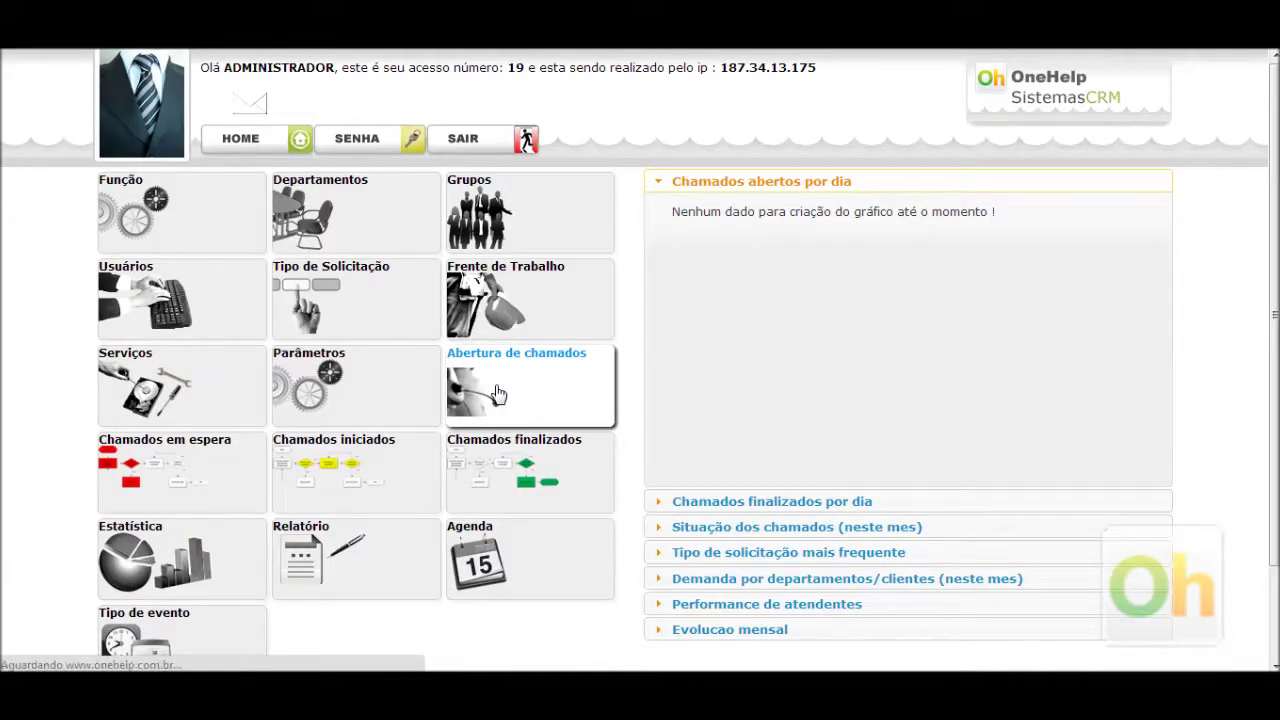
pyautogui.click(519, 265)
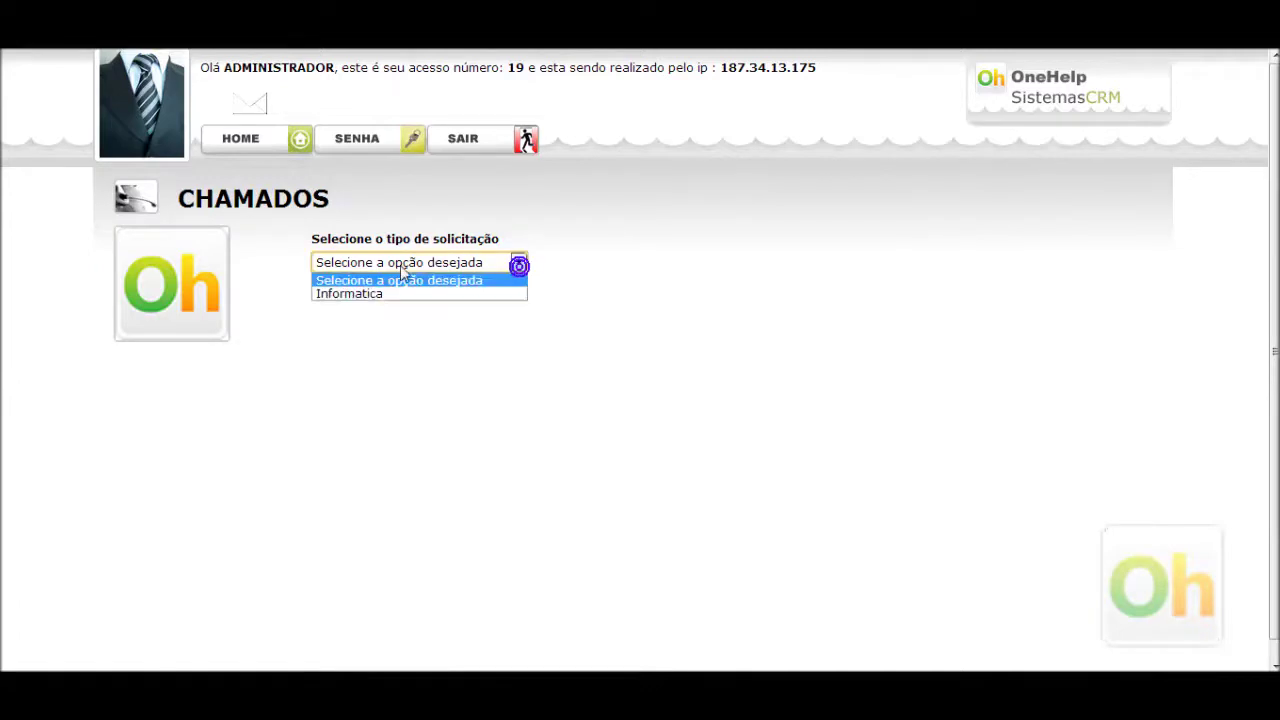
pyautogui.click(357, 295)
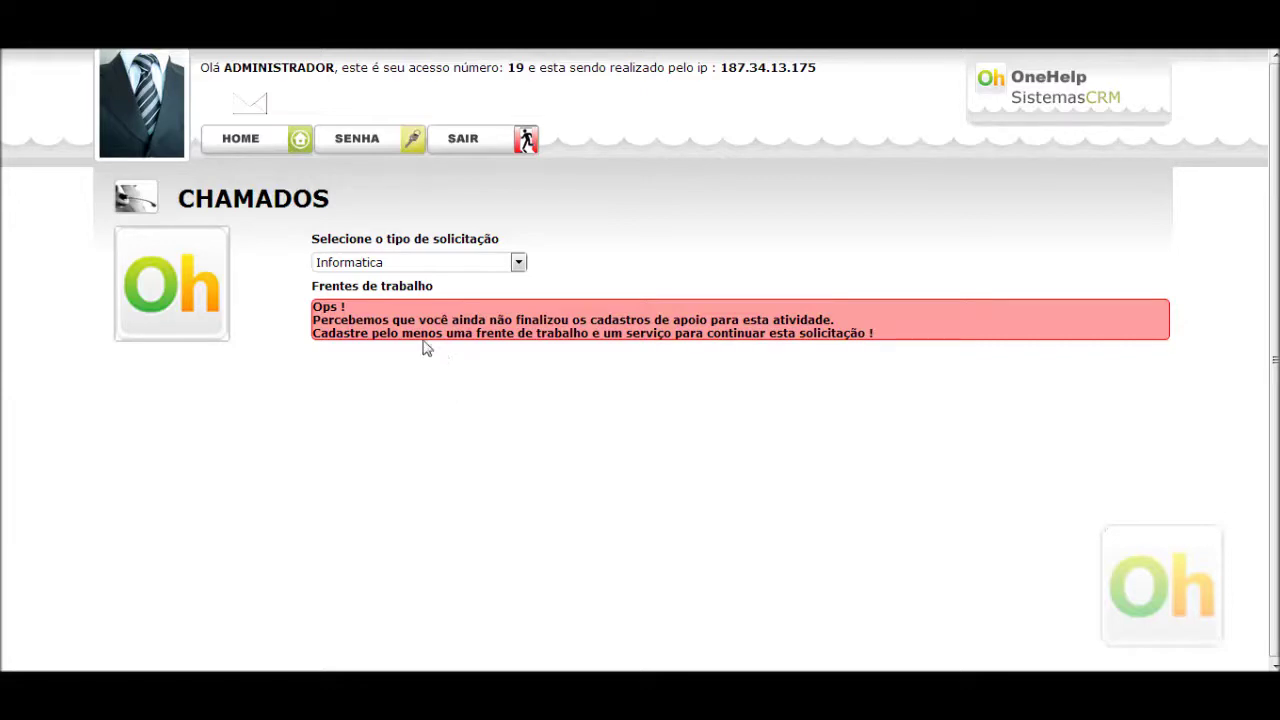
pyautogui.moveTo(334, 334); pyautogui.dragTo(537, 333)
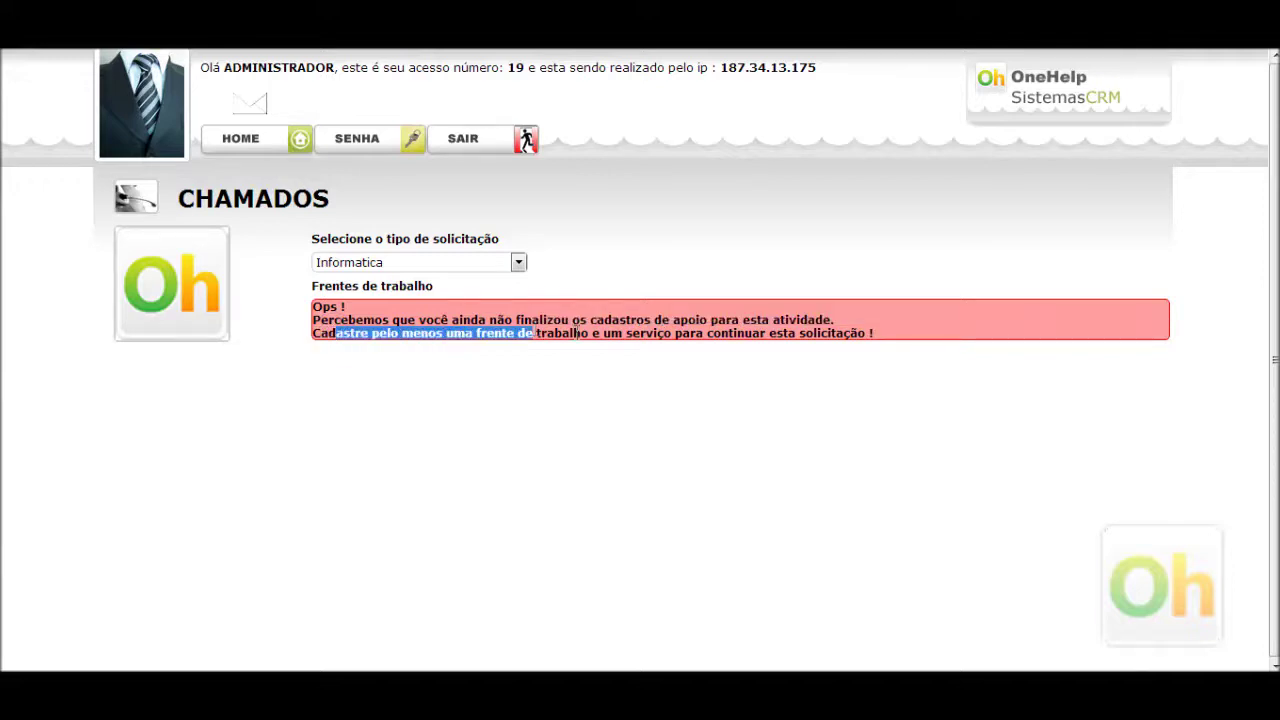
# Start a new service record with the description "Defeito".
pyautogui.click(295, 155)
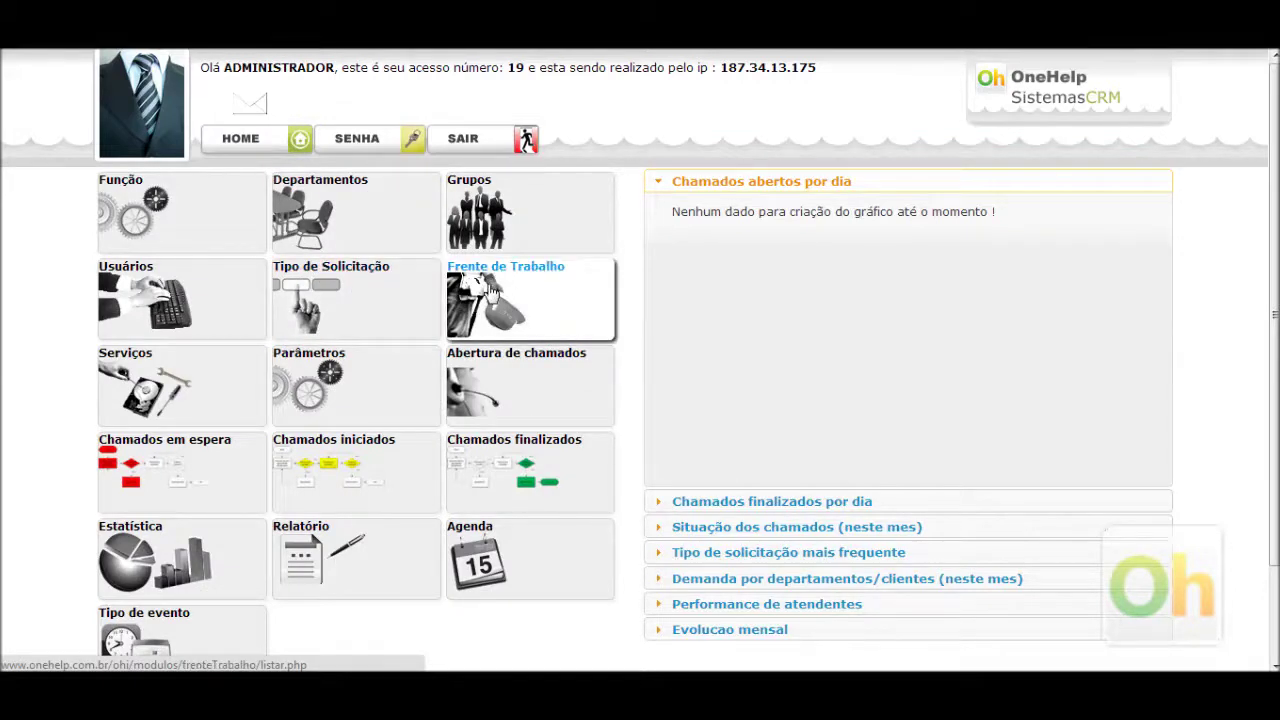
pyautogui.click(152, 388)
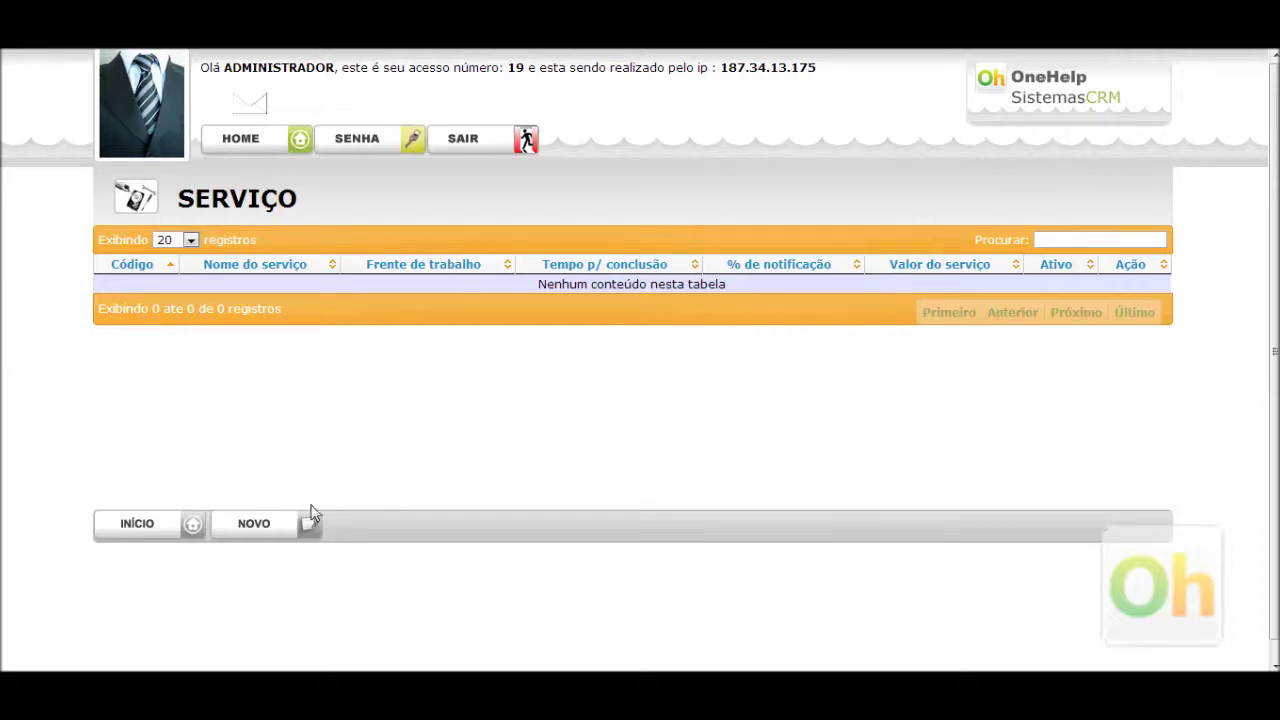
pyautogui.click(253, 525)
pyautogui.click(359, 263)
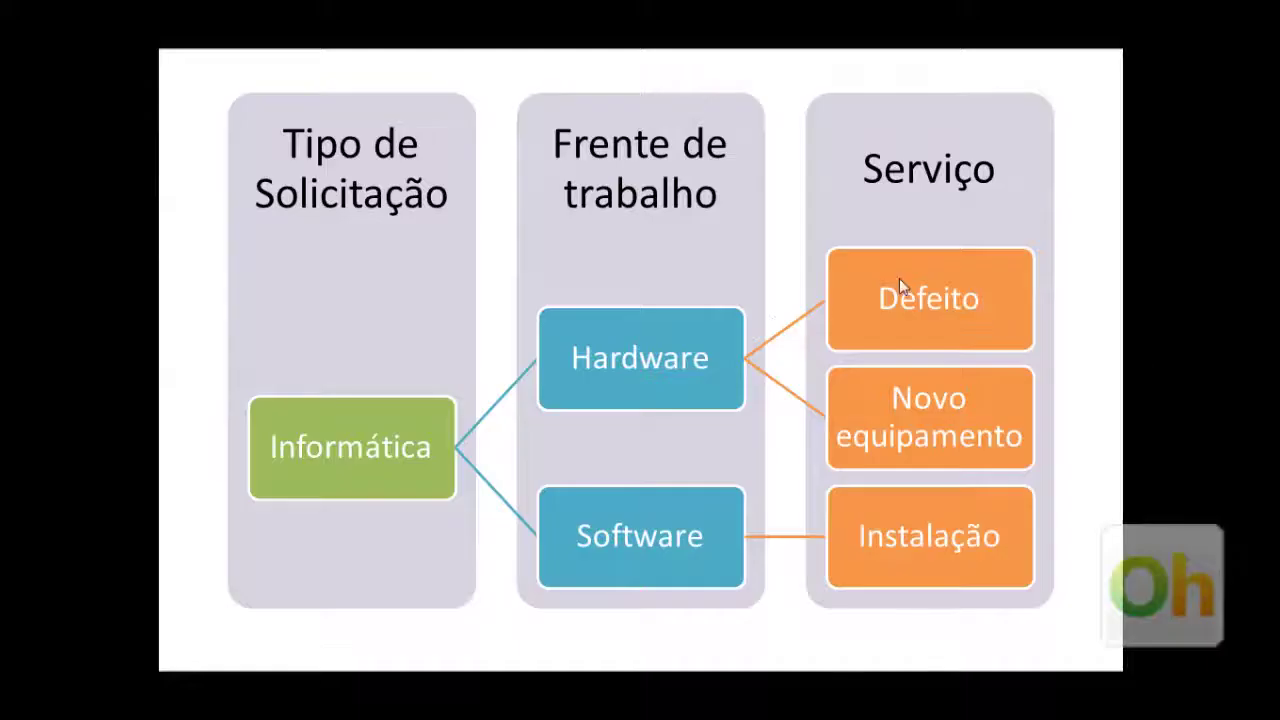
pyautogui.hotkey('alt', 'Tab')
pyautogui.write('Defe')
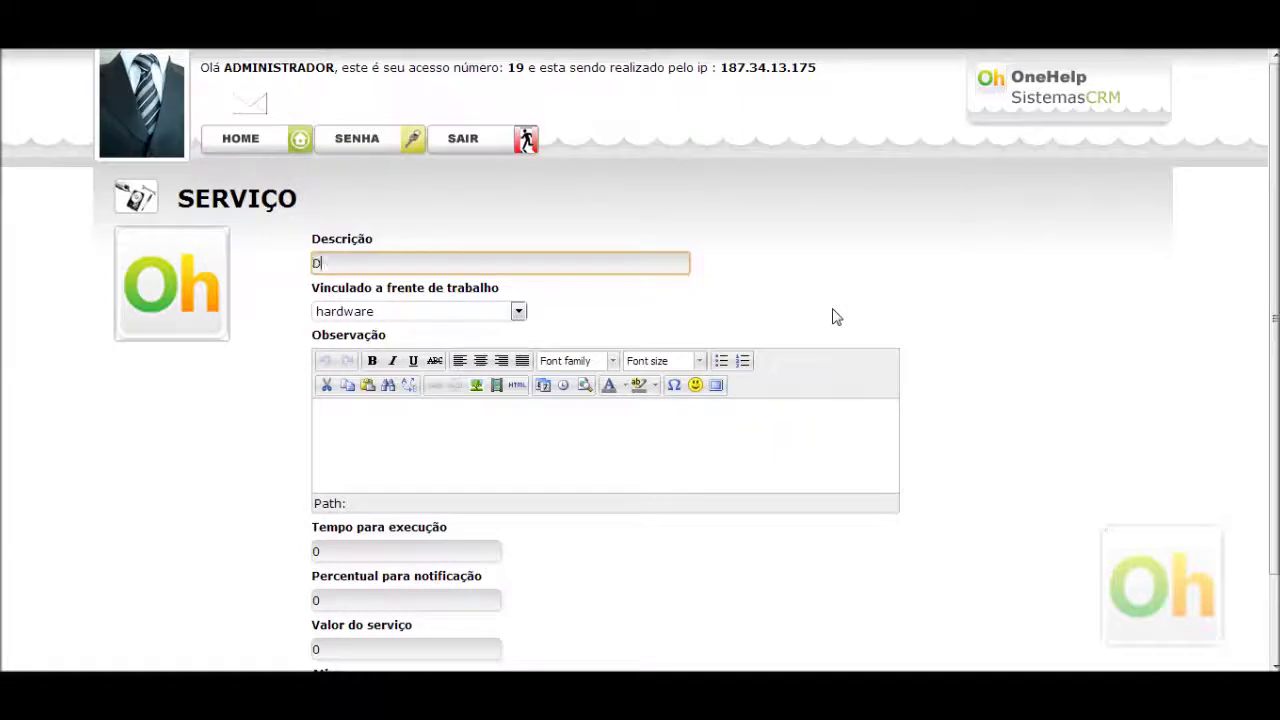
pyautogui.write('ito')
# Link the Defeito service to the hardware work front and add the observation "defeito em equipamentos".
pyautogui.click(500, 311)
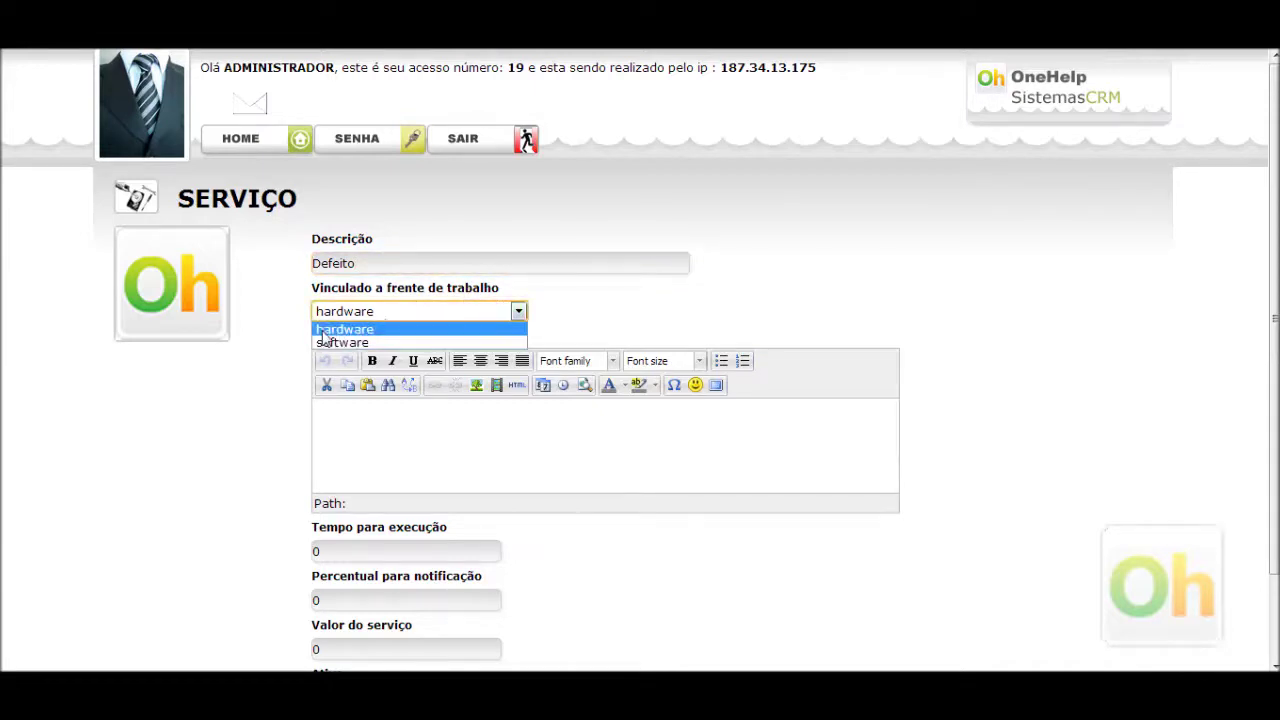
pyautogui.click(355, 329)
pyautogui.click(412, 312)
pyautogui.click(368, 330)
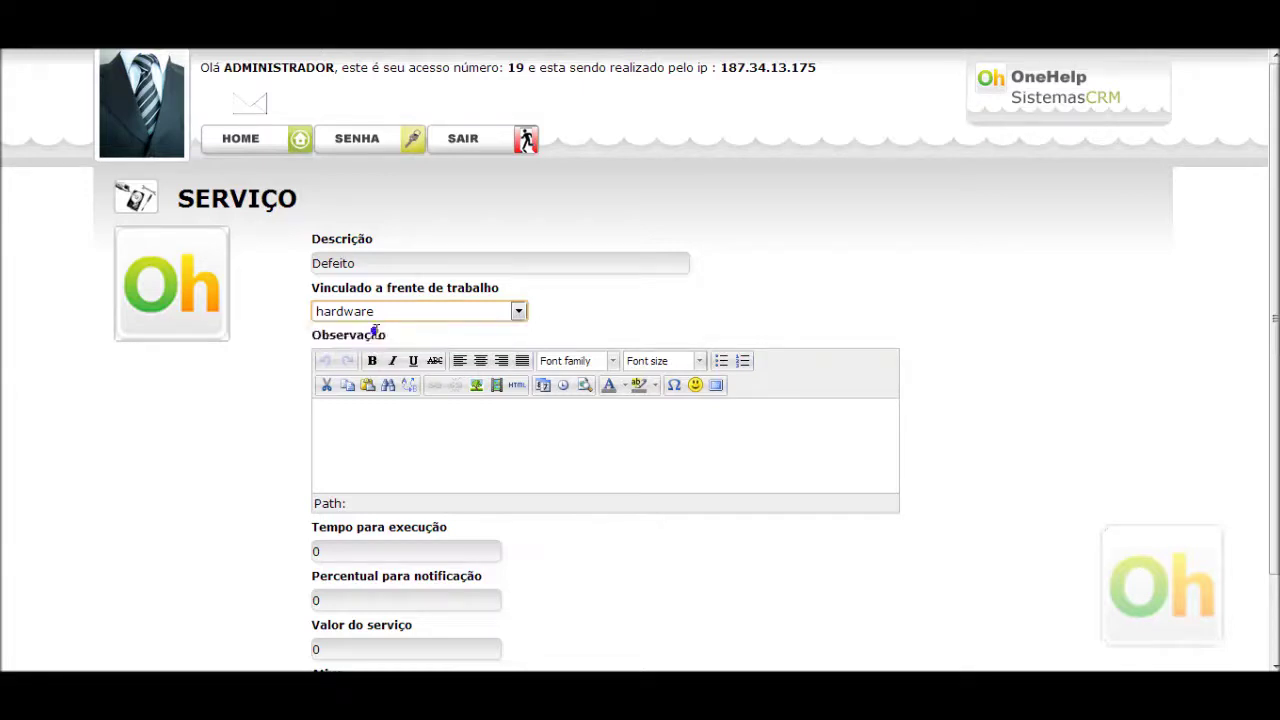
pyautogui.click(418, 433)
pyautogui.write('defeito em equip')
pyautogui.write('amentos')
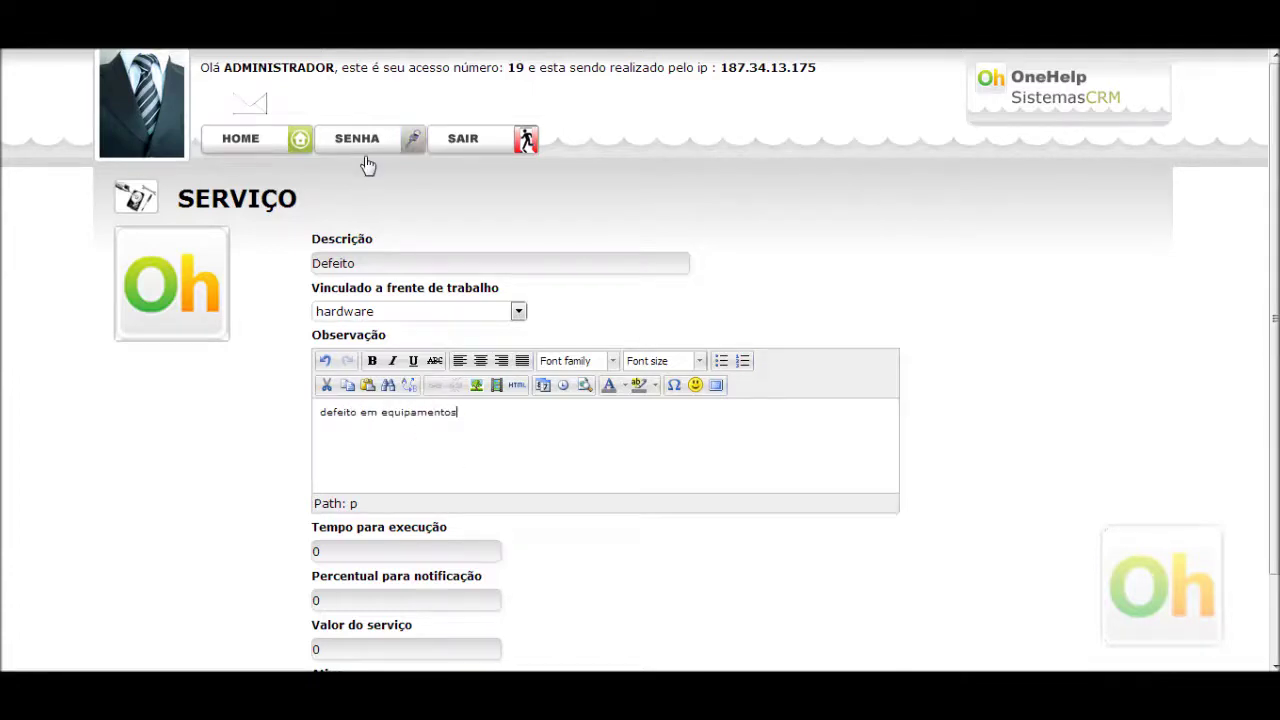
# Review the Defeito service's execution time, notification percentage, service value, description and linked work front.
pyautogui.scroll(-2, 540, 349)
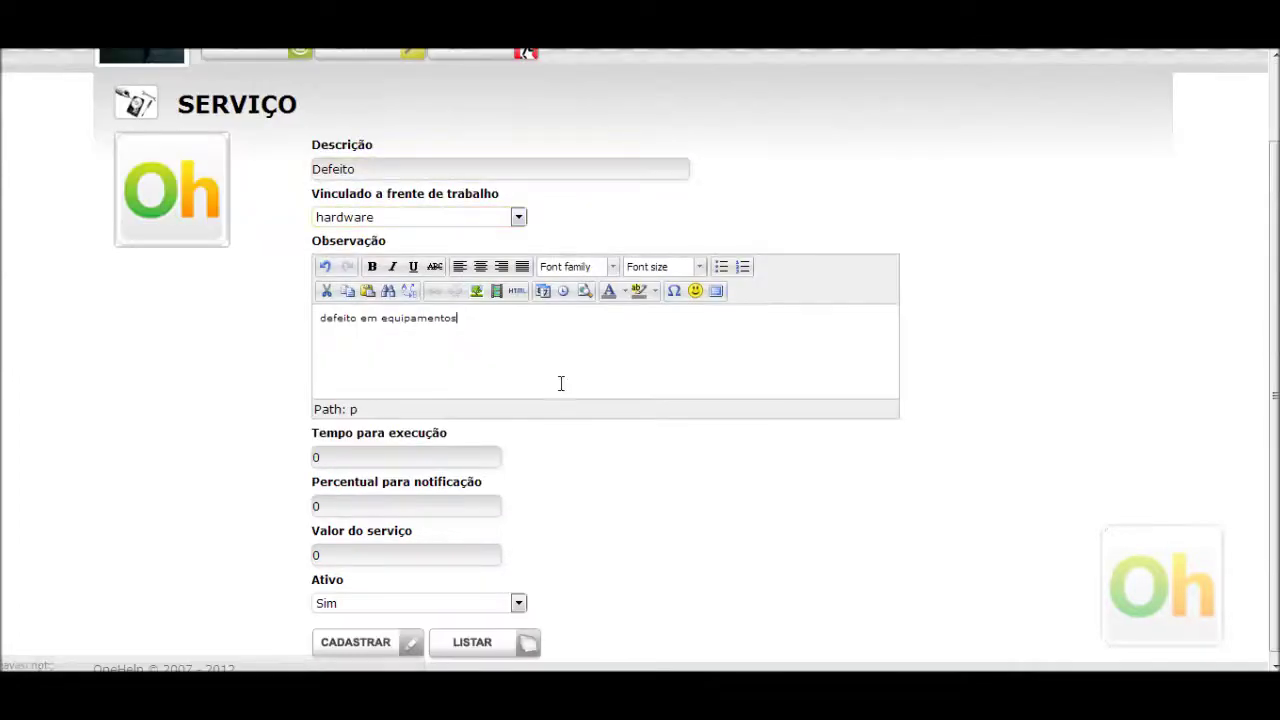
pyautogui.click(386, 455)
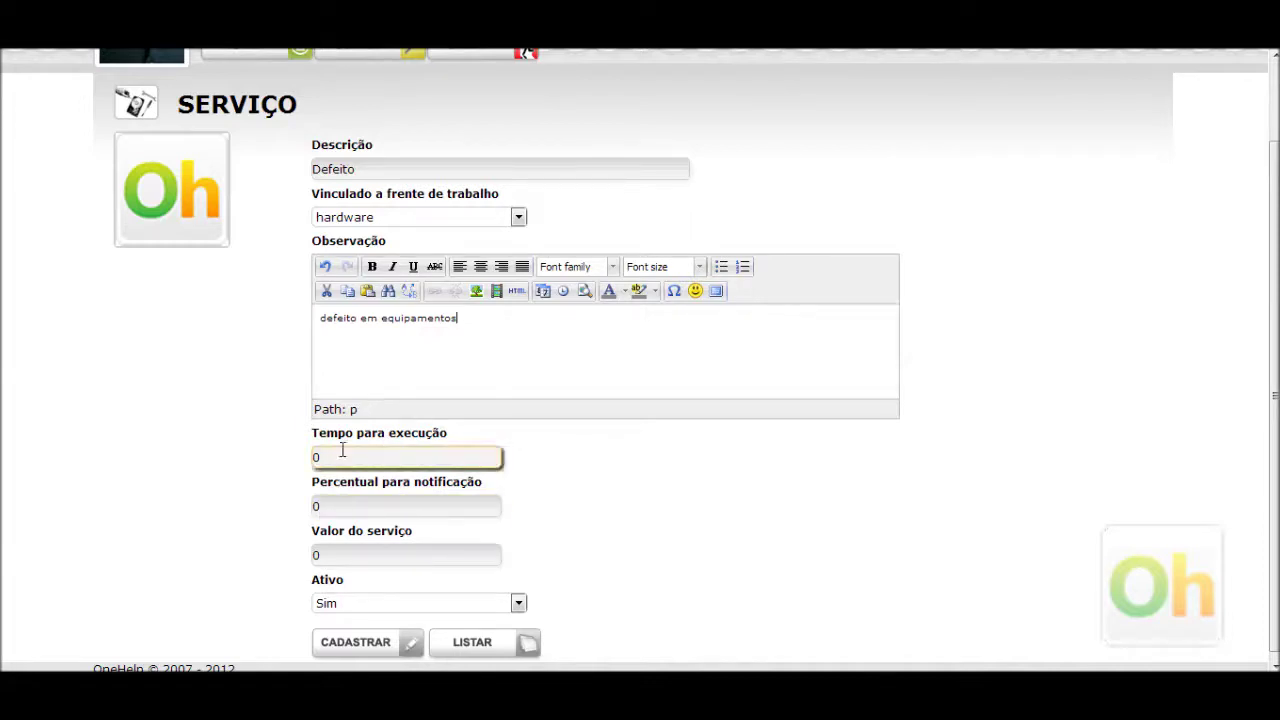
pyautogui.click(337, 457)
pyautogui.click(328, 511)
pyautogui.click(350, 556)
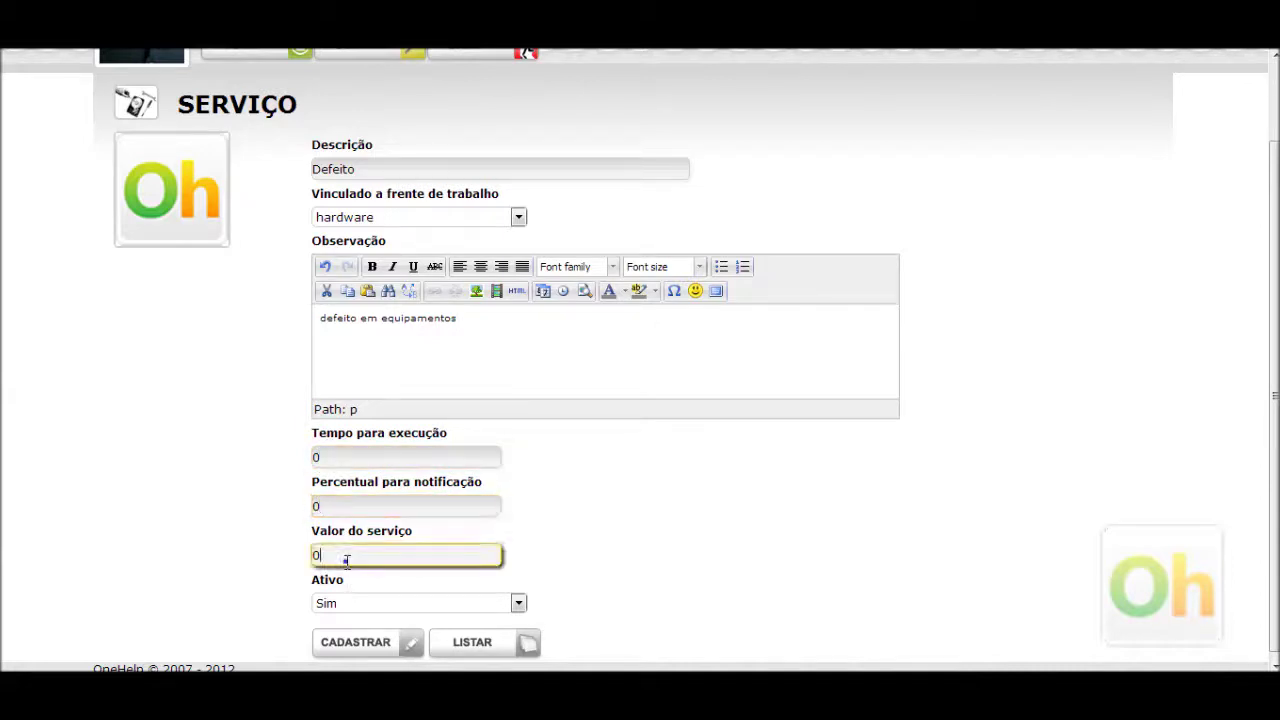
pyautogui.doubleClick(332, 508)
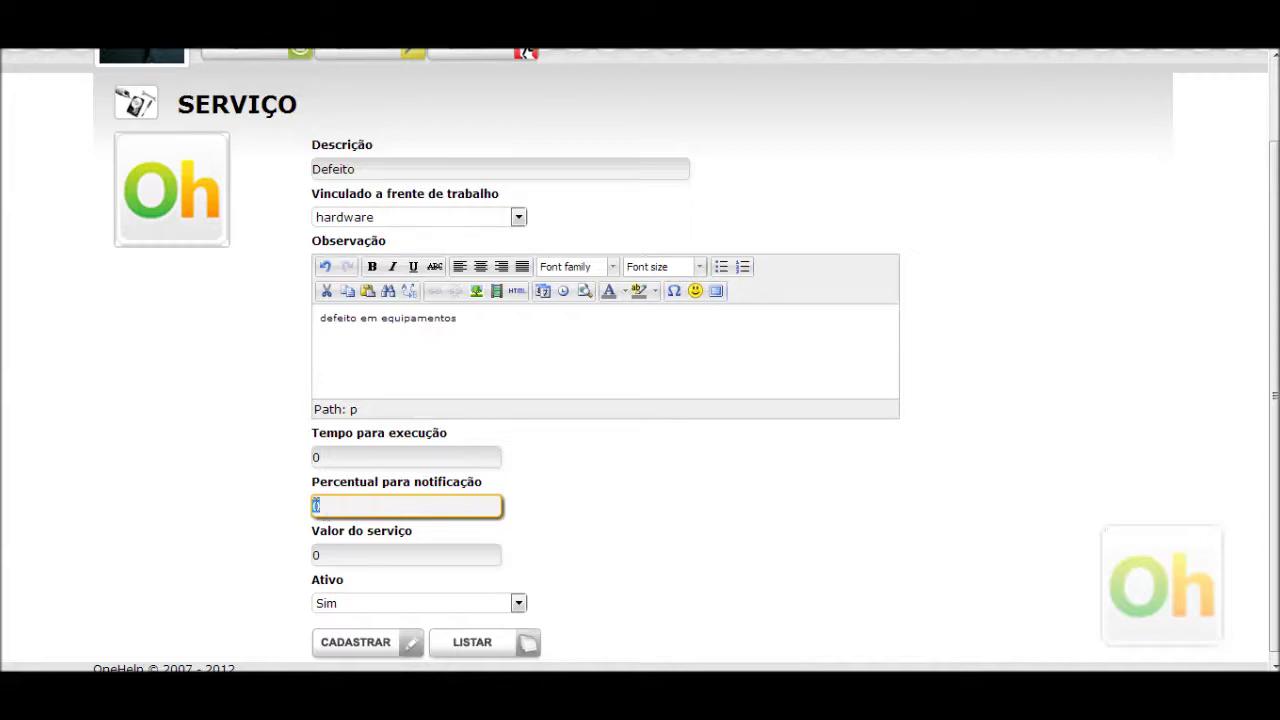
pyautogui.click(329, 555)
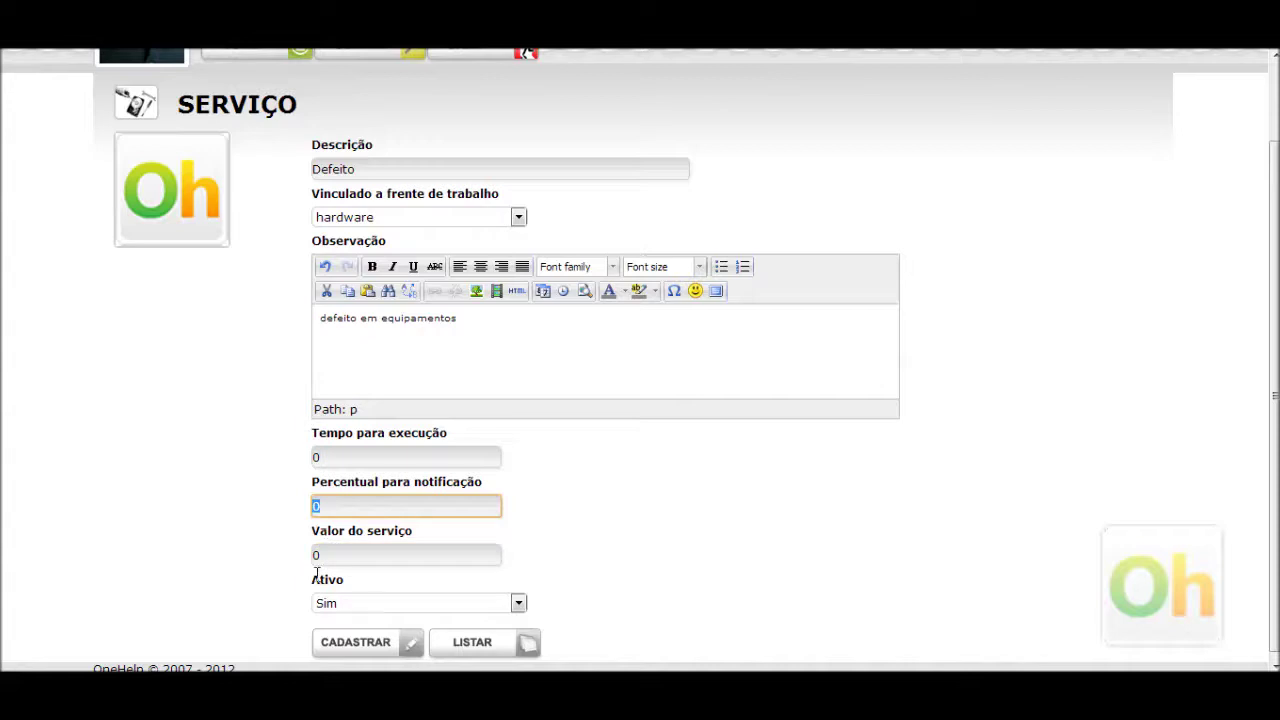
pyautogui.click(741, 545)
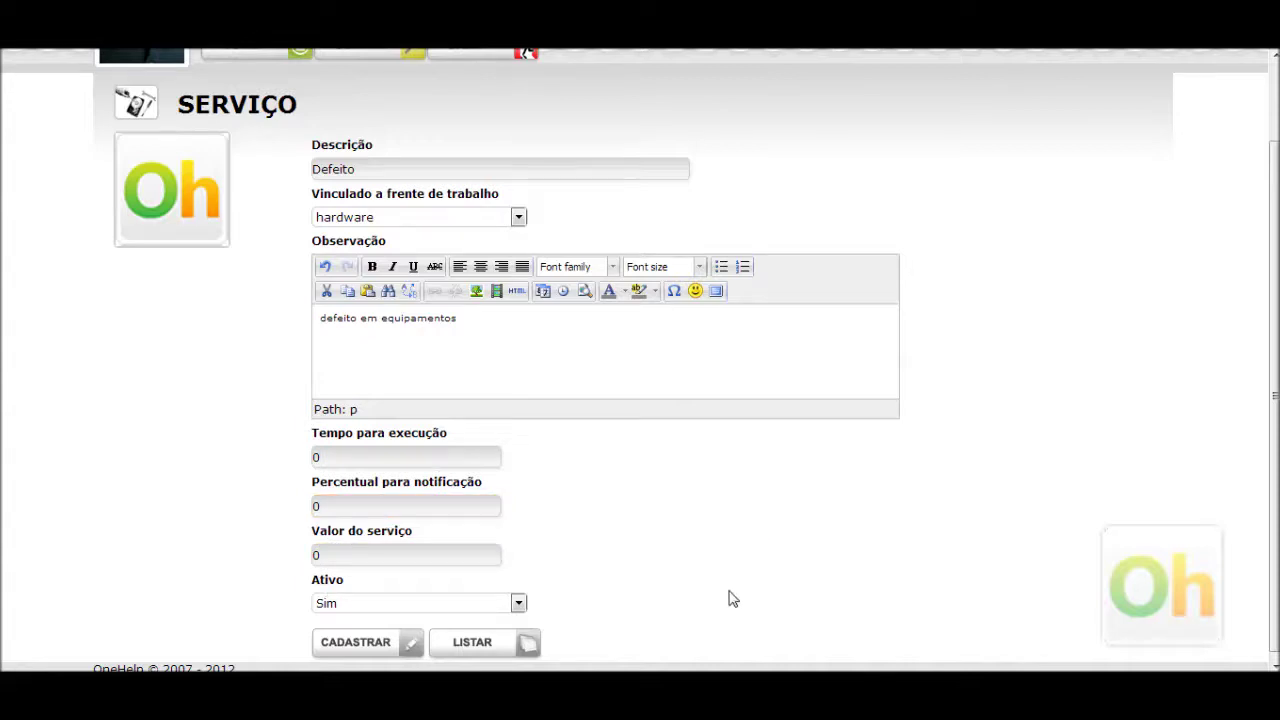
pyautogui.click(350, 170)
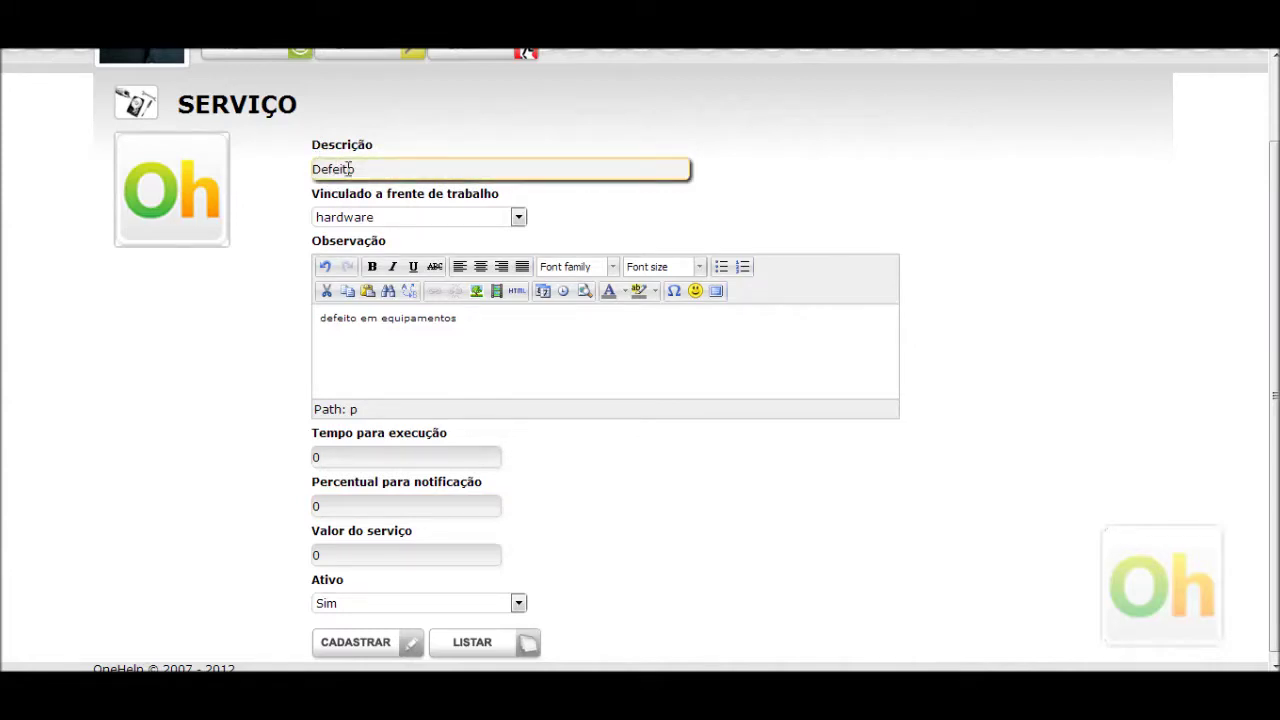
pyautogui.click(366, 220)
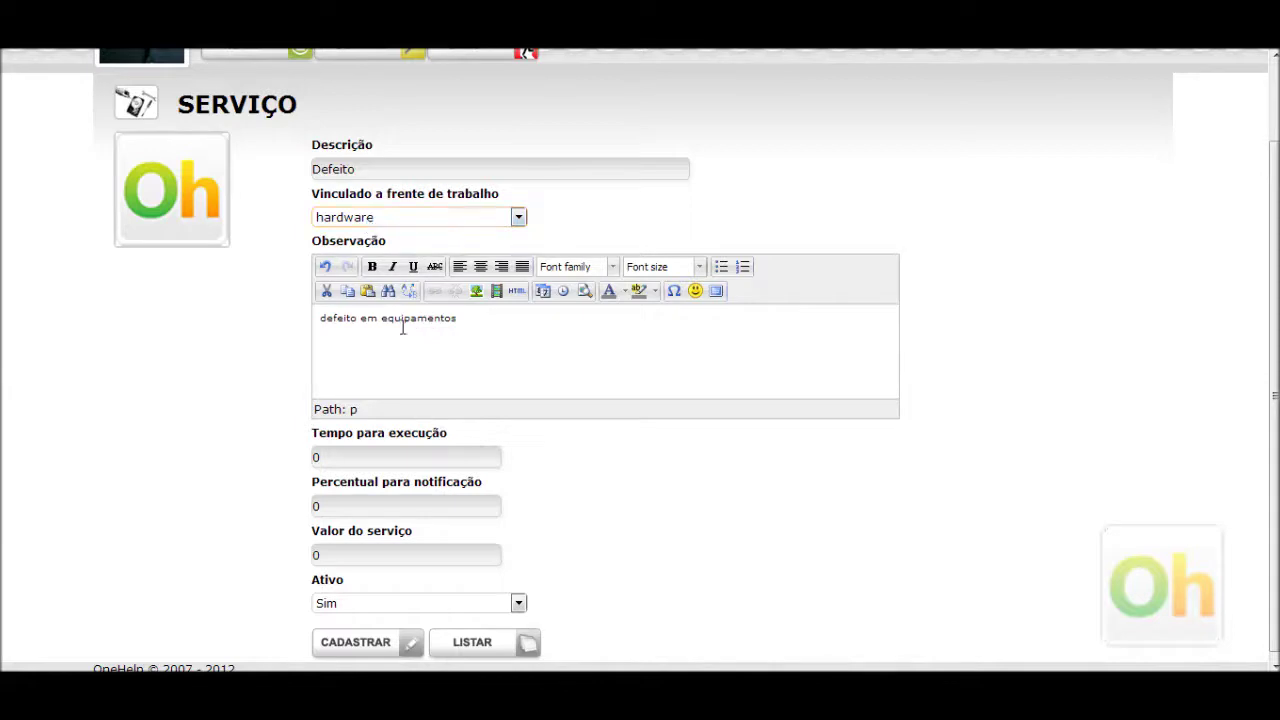
# Register the Defeito service with its active setting left at Sim.
pyautogui.click(352, 507)
pyautogui.click(327, 607)
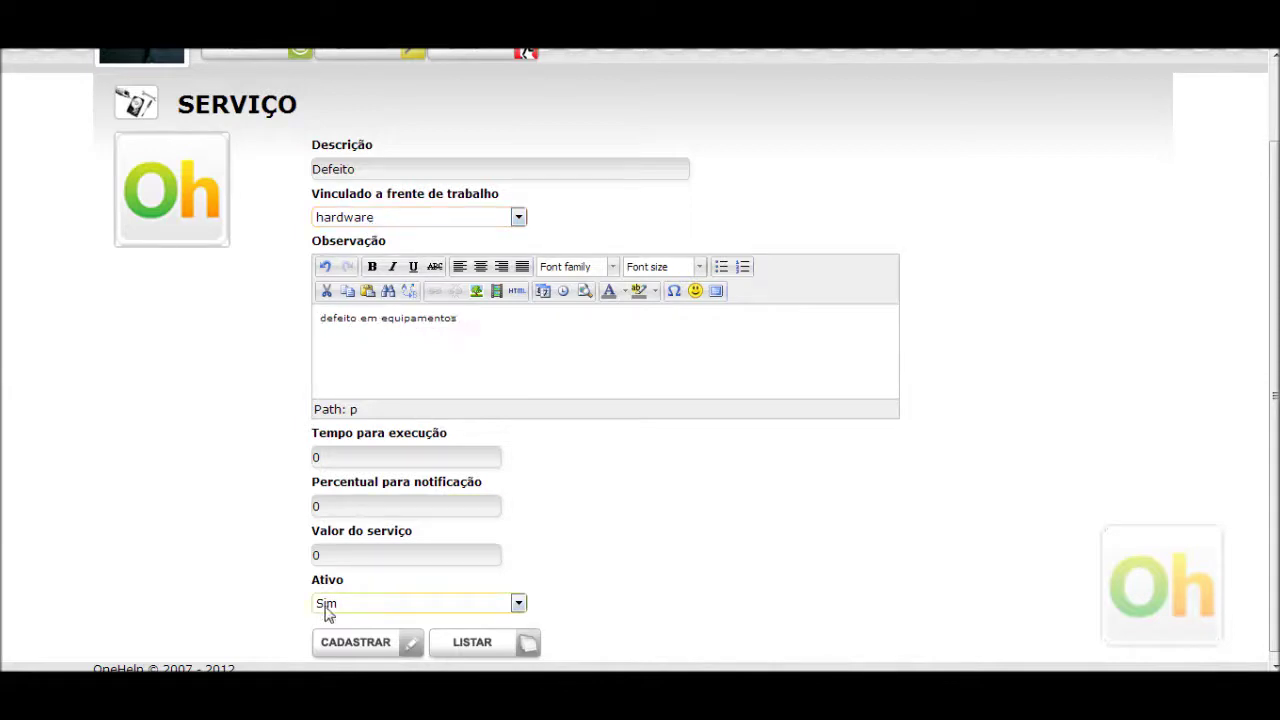
pyautogui.click(180, 500)
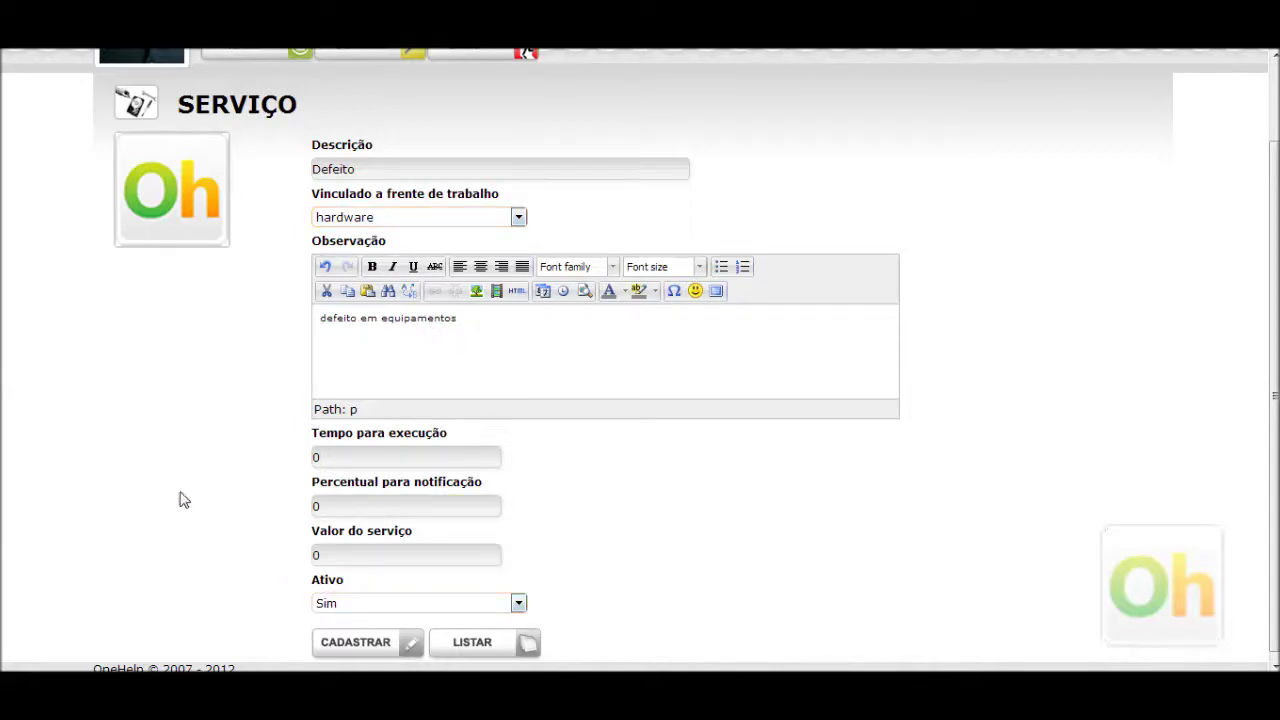
pyautogui.click(392, 646)
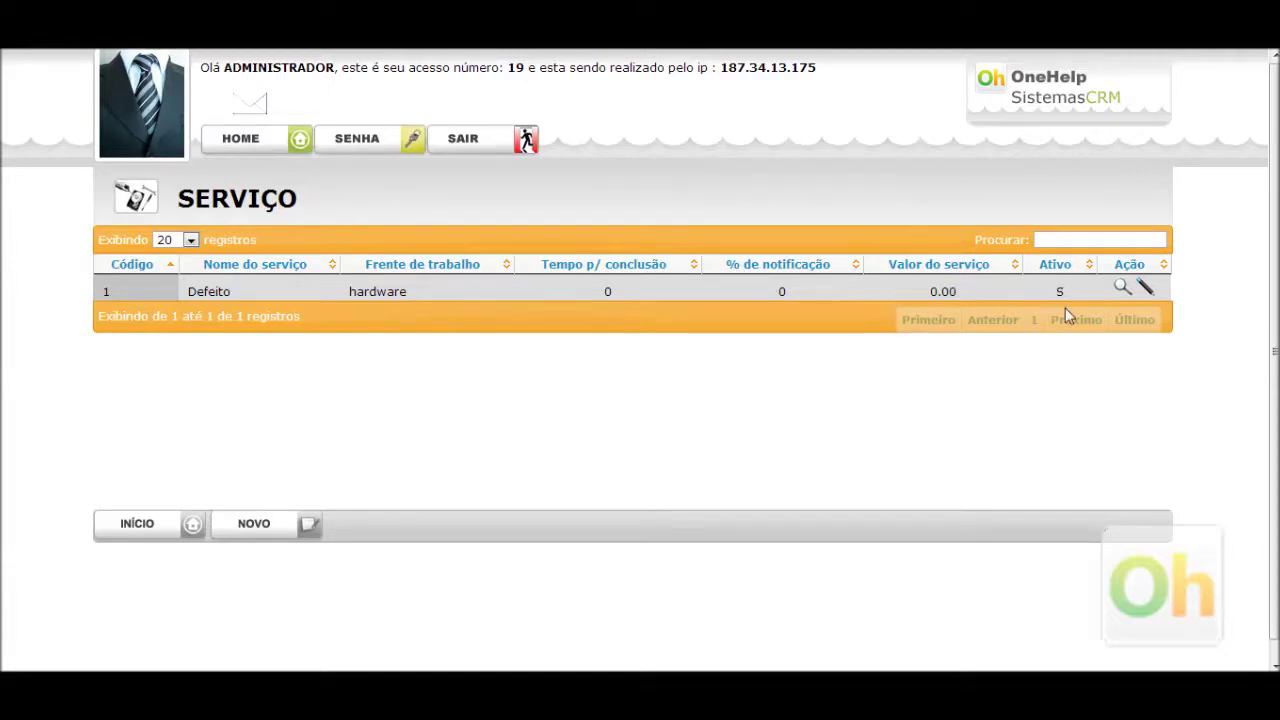
# Check the service diagram for the second hardware service and start a new service record described as "Novo equipamento".
pyautogui.hotkey('alt', 'Tab')
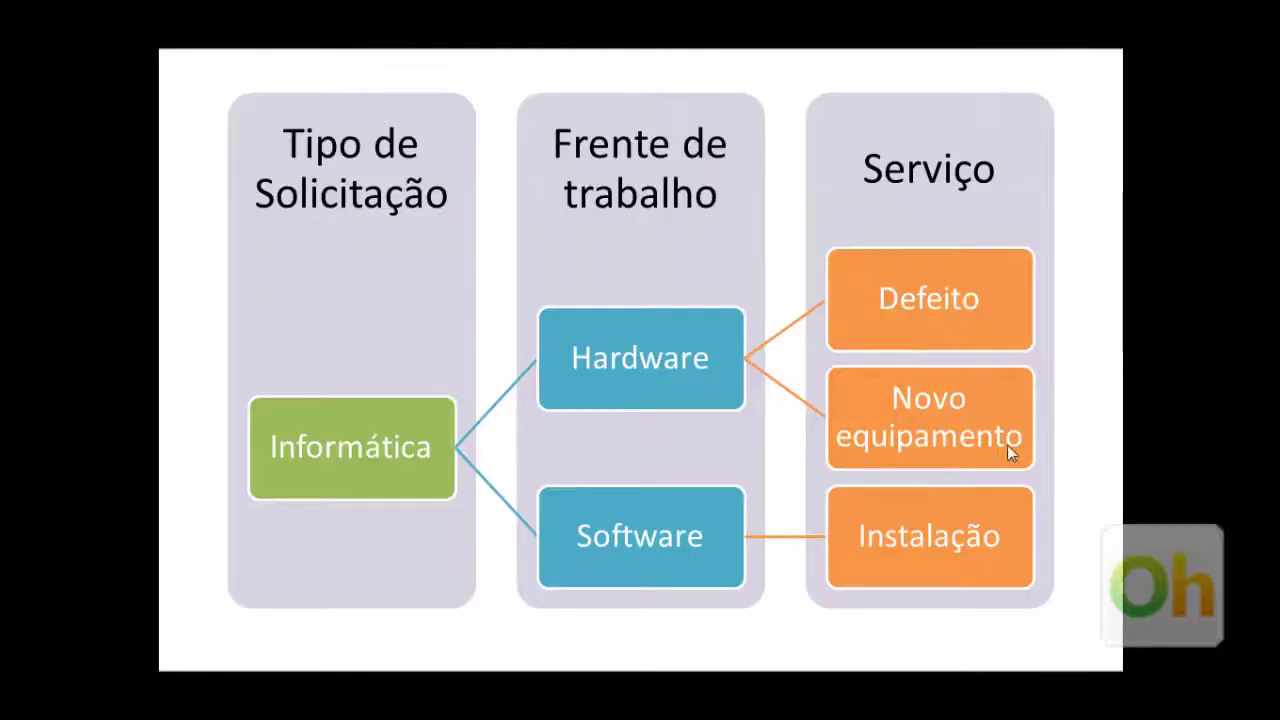
pyautogui.hotkey('alt', 'Tab')
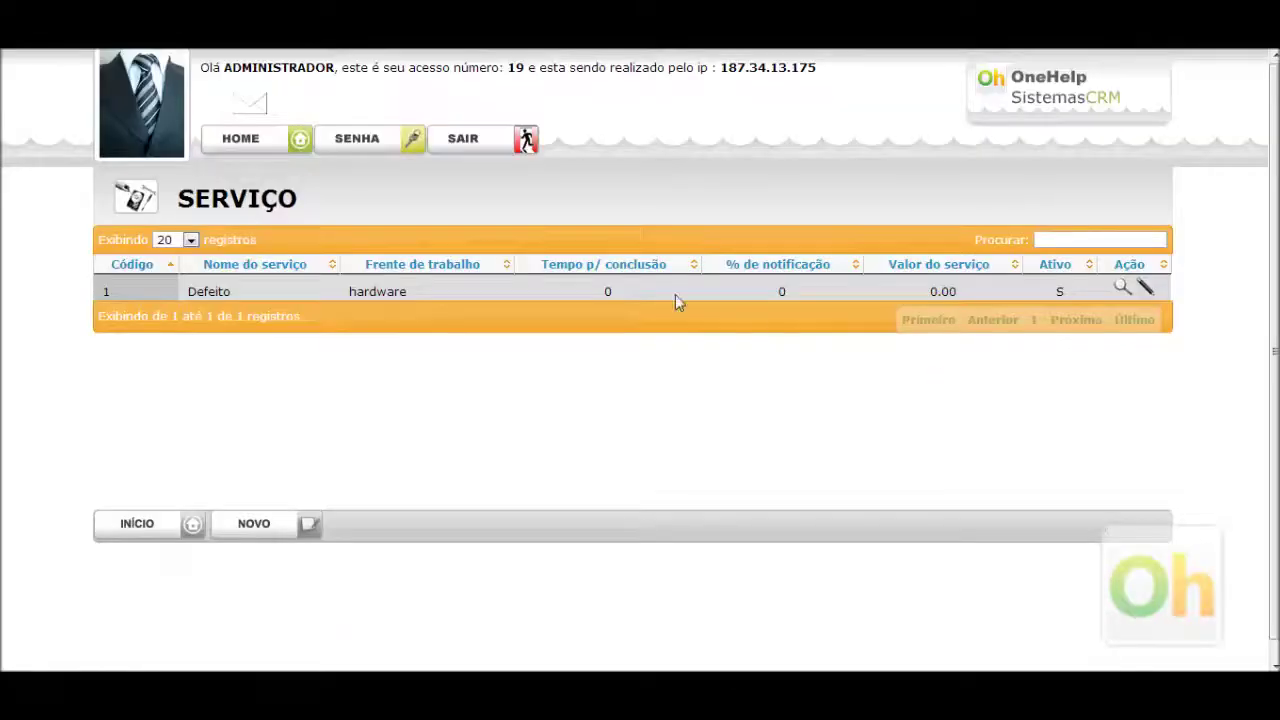
pyautogui.click(280, 524)
pyautogui.click(369, 258)
pyautogui.write('N')
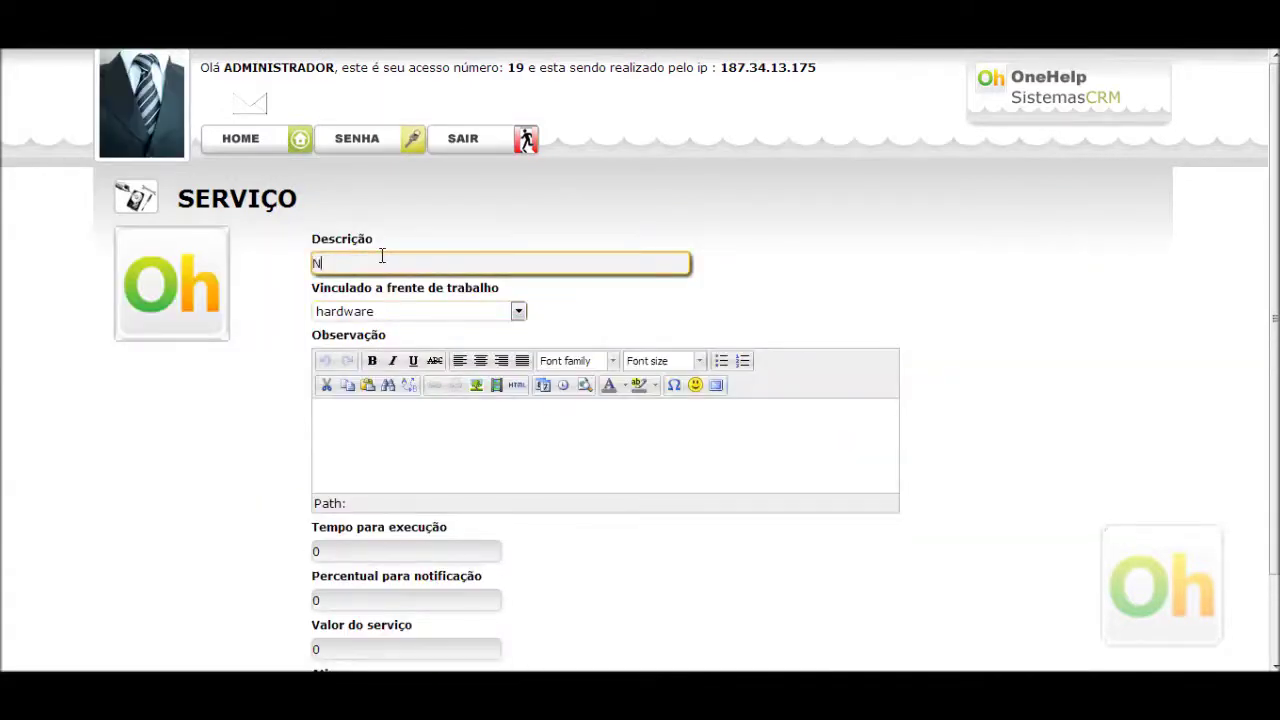
pyautogui.write('ovo equipamento')
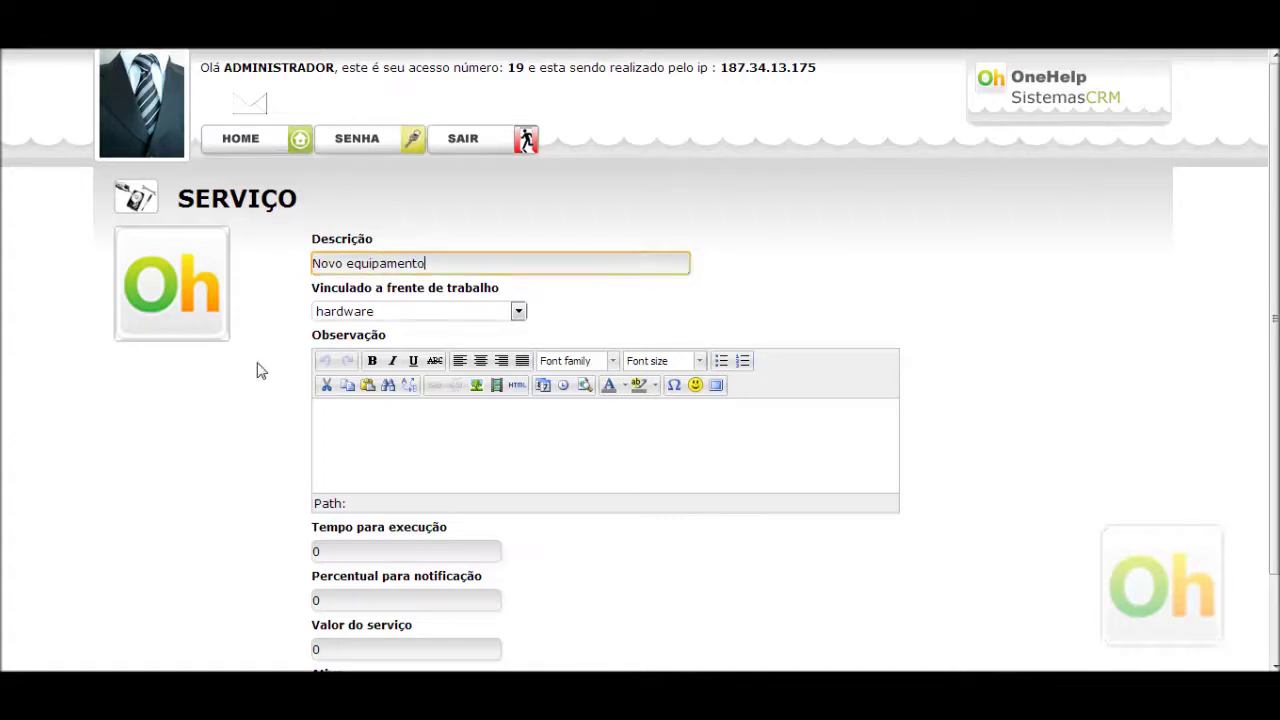
# Add the observation "novo equipamento" to the hardware service and register it.
pyautogui.click(368, 414)
pyautogui.write('novo equipamento')
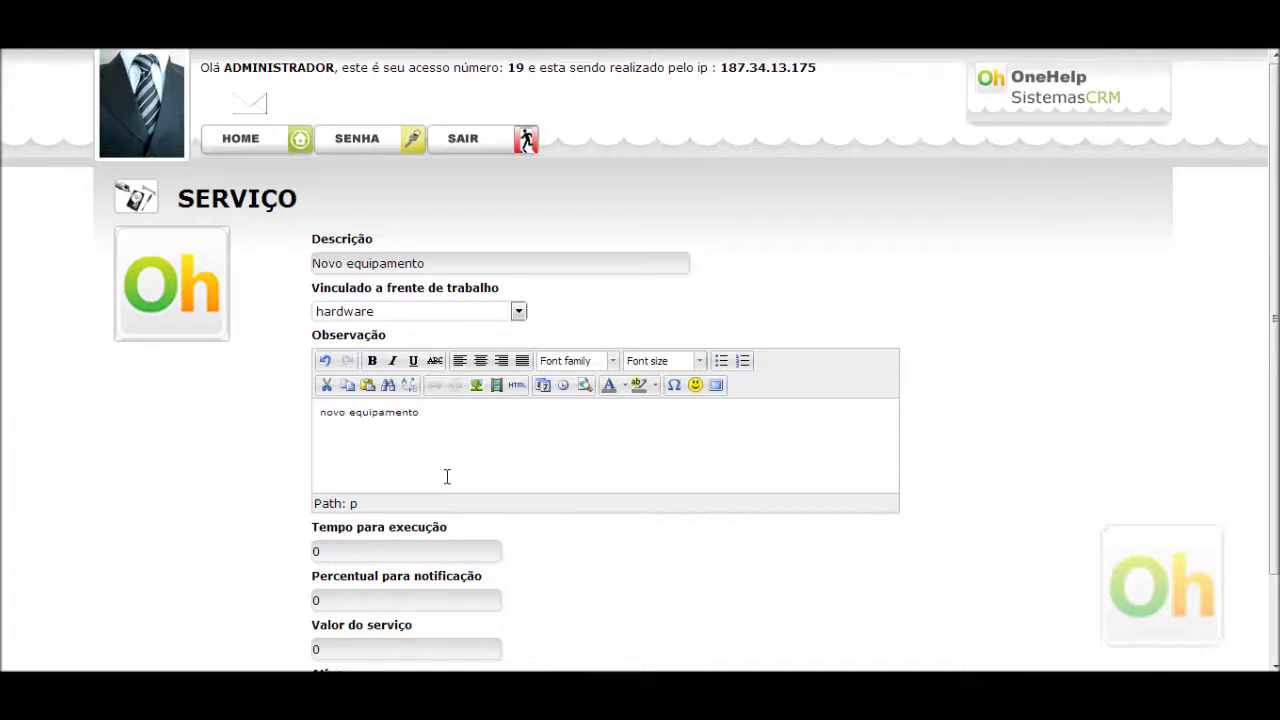
pyautogui.scroll(-2, 447, 476)
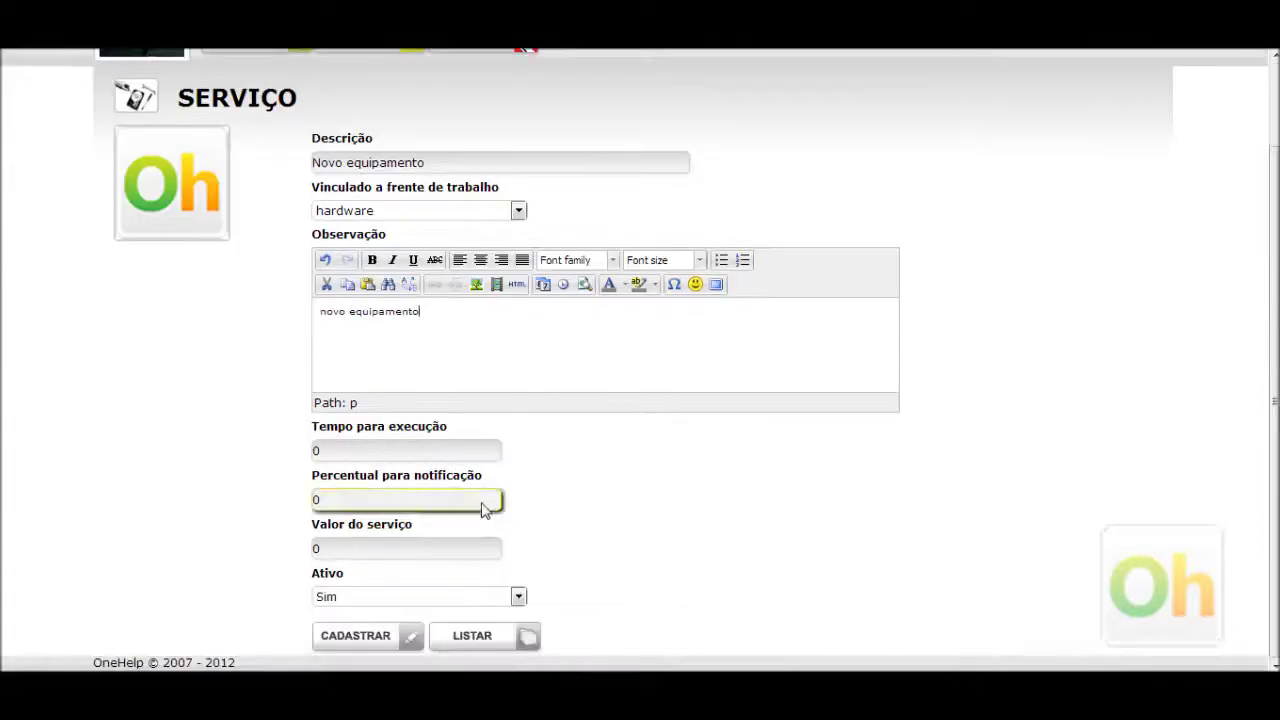
pyautogui.click(355, 635)
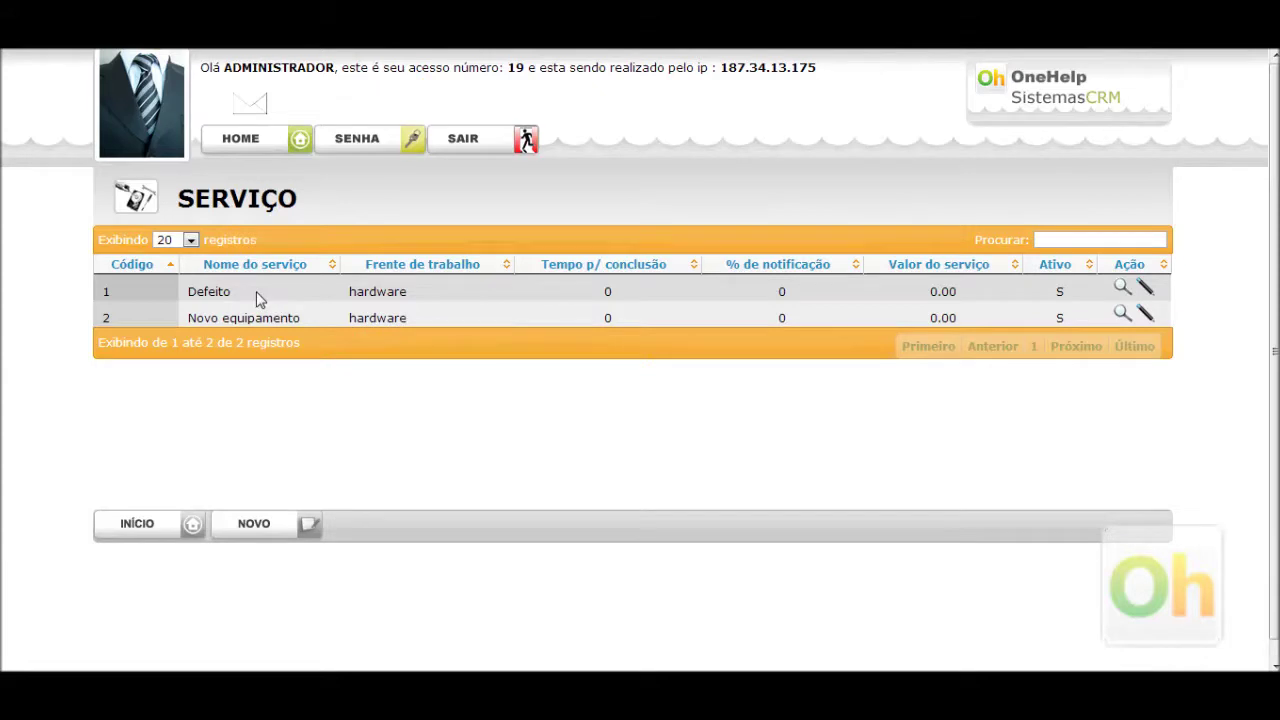
# Start another service record with the description "instalacao" and link it to the software work front.
pyautogui.click(256, 524)
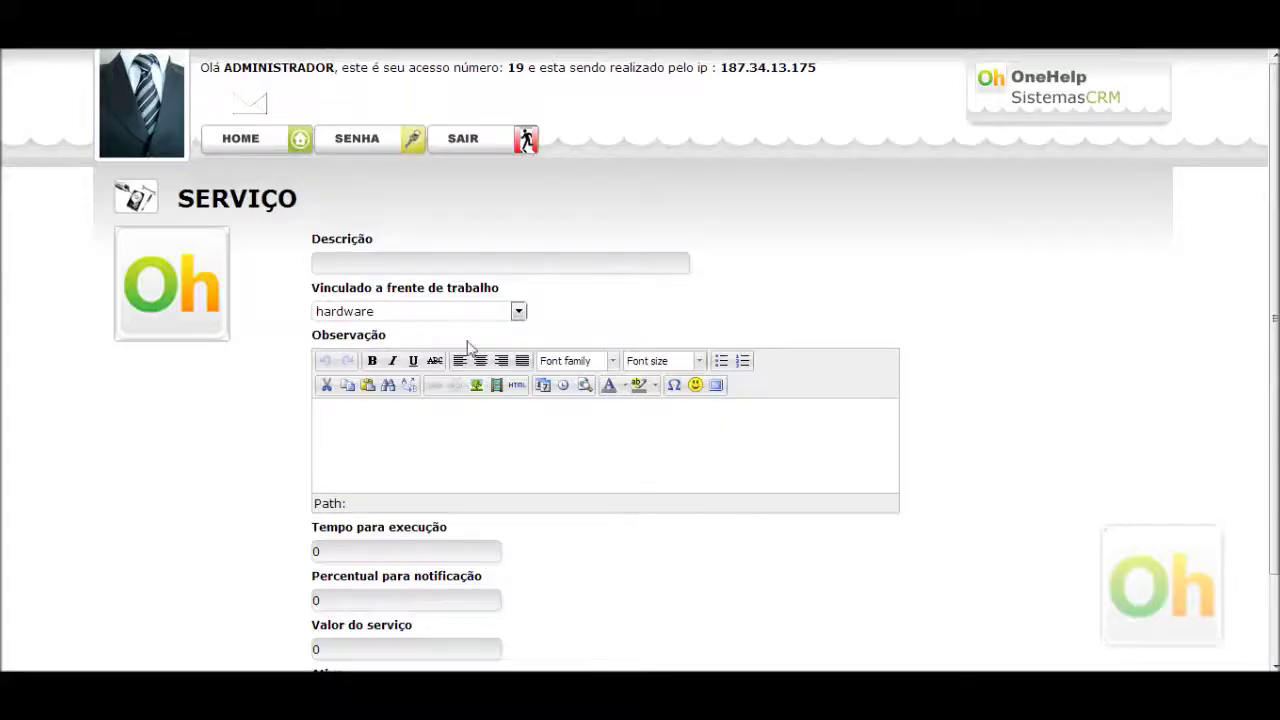
pyautogui.click(380, 263)
pyautogui.write('instal')
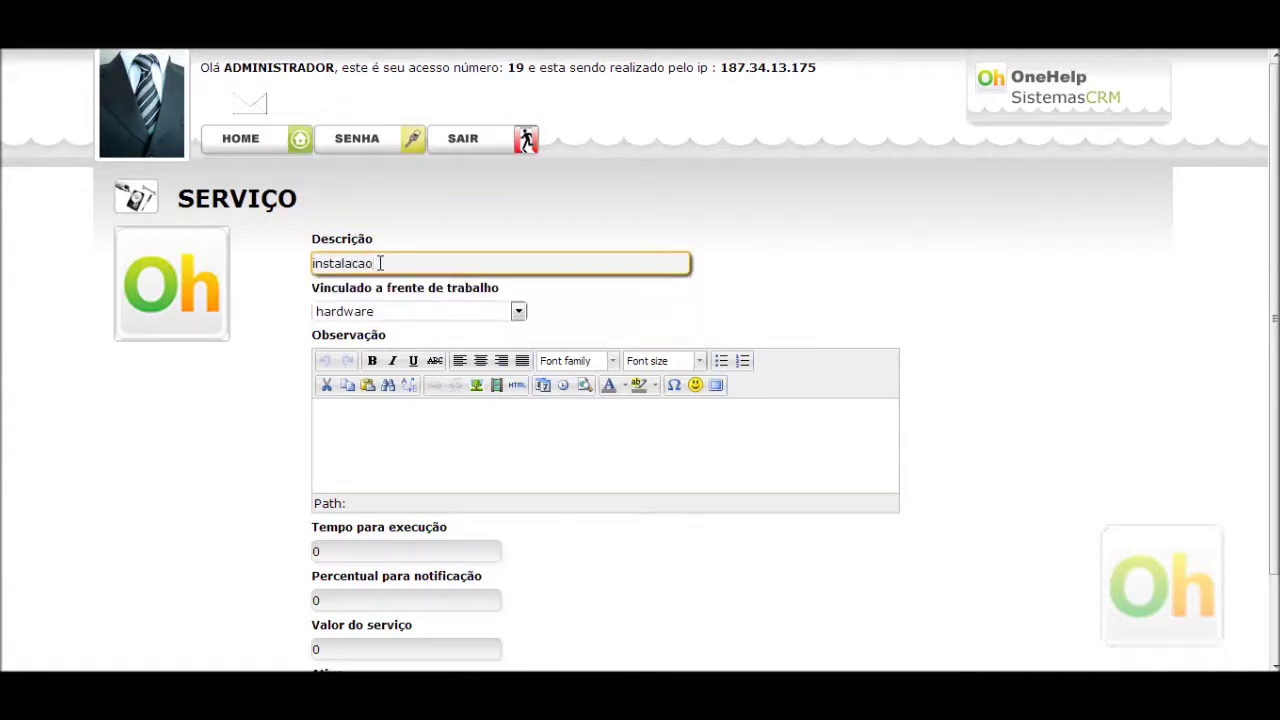
pyautogui.write('acao')
pyautogui.click(438, 314)
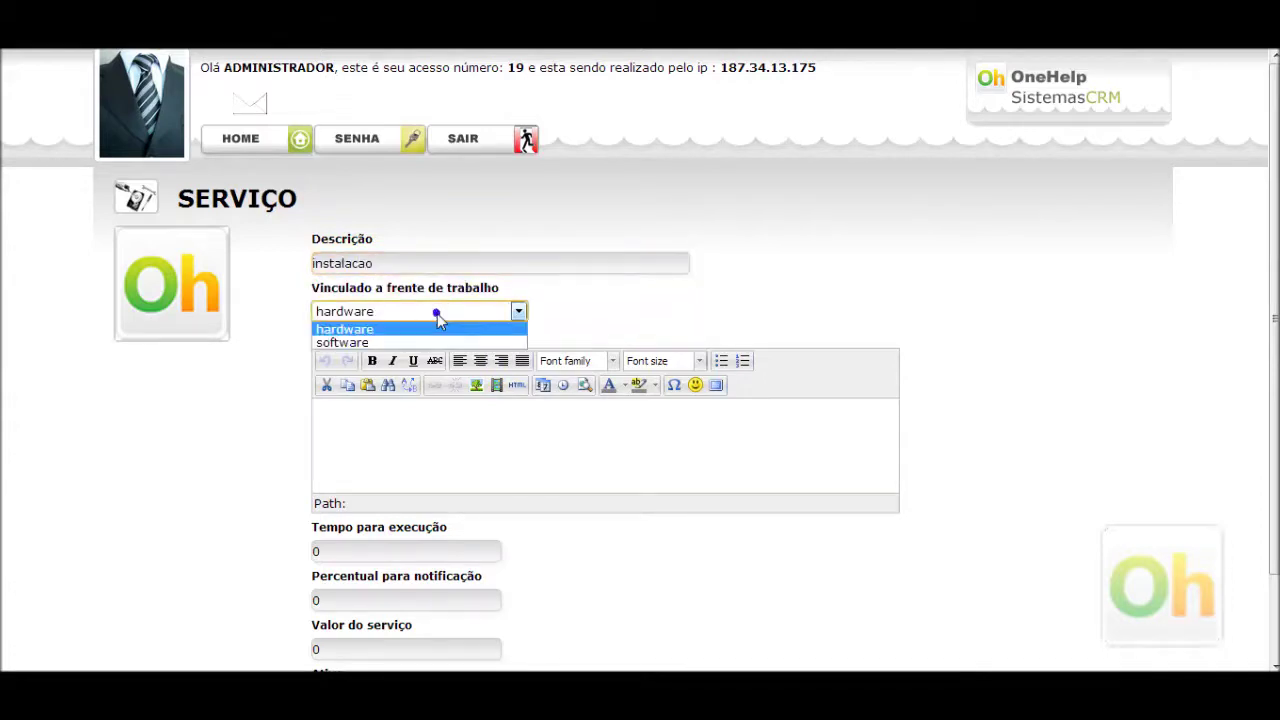
pyautogui.click(340, 343)
# Enter the observation "instalacao de aplicativo" for the software service and register it.
pyautogui.click(394, 430)
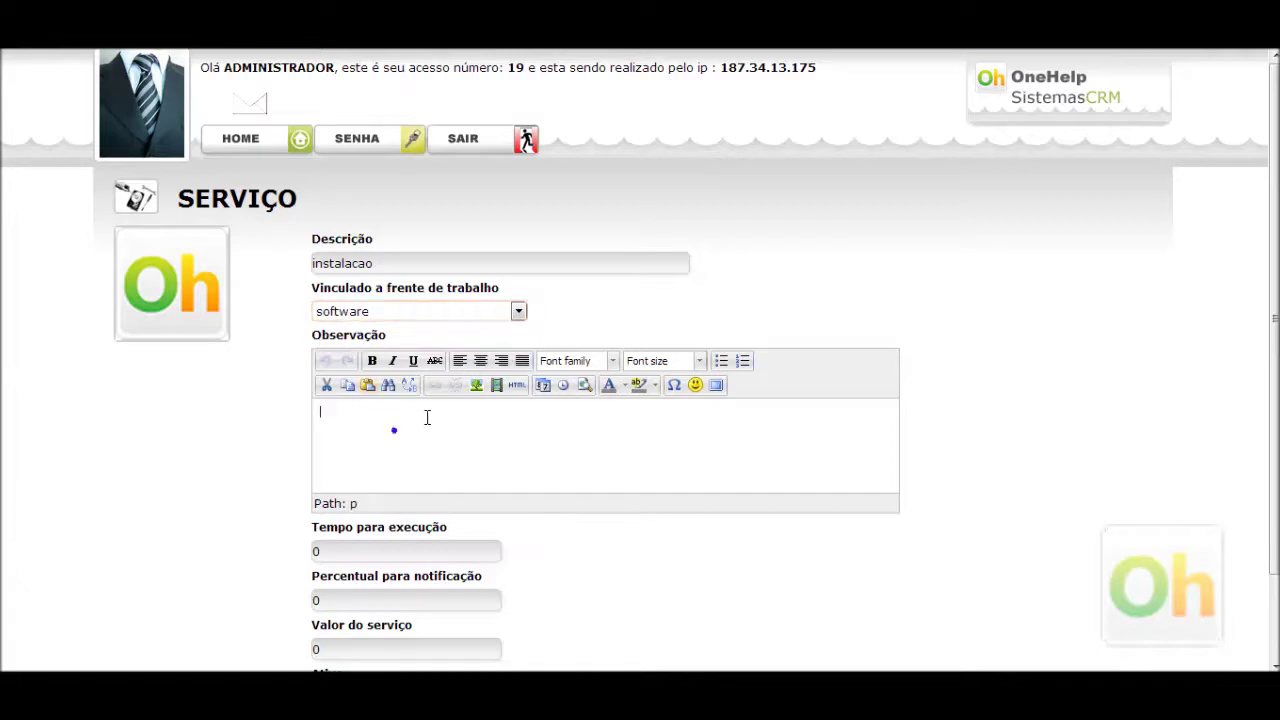
pyautogui.write('instalacao de aplicativo')
pyautogui.scroll(-1, 522, 472)
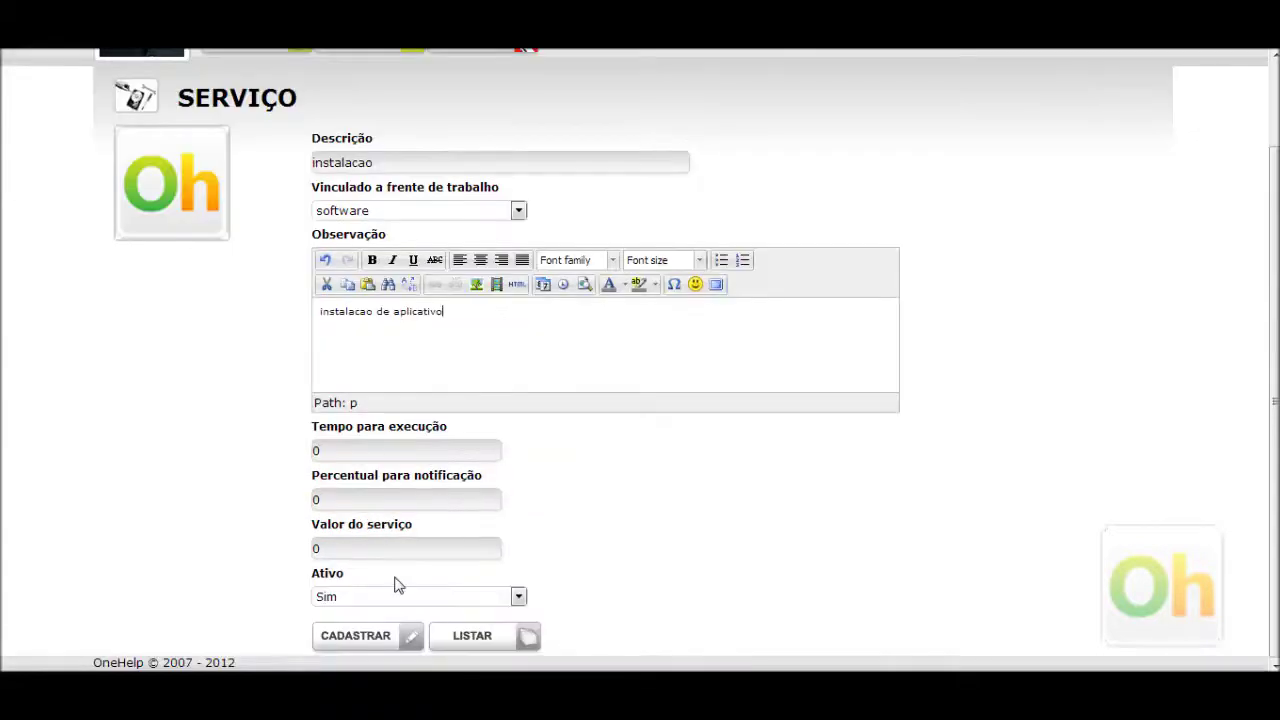
pyautogui.click(365, 640)
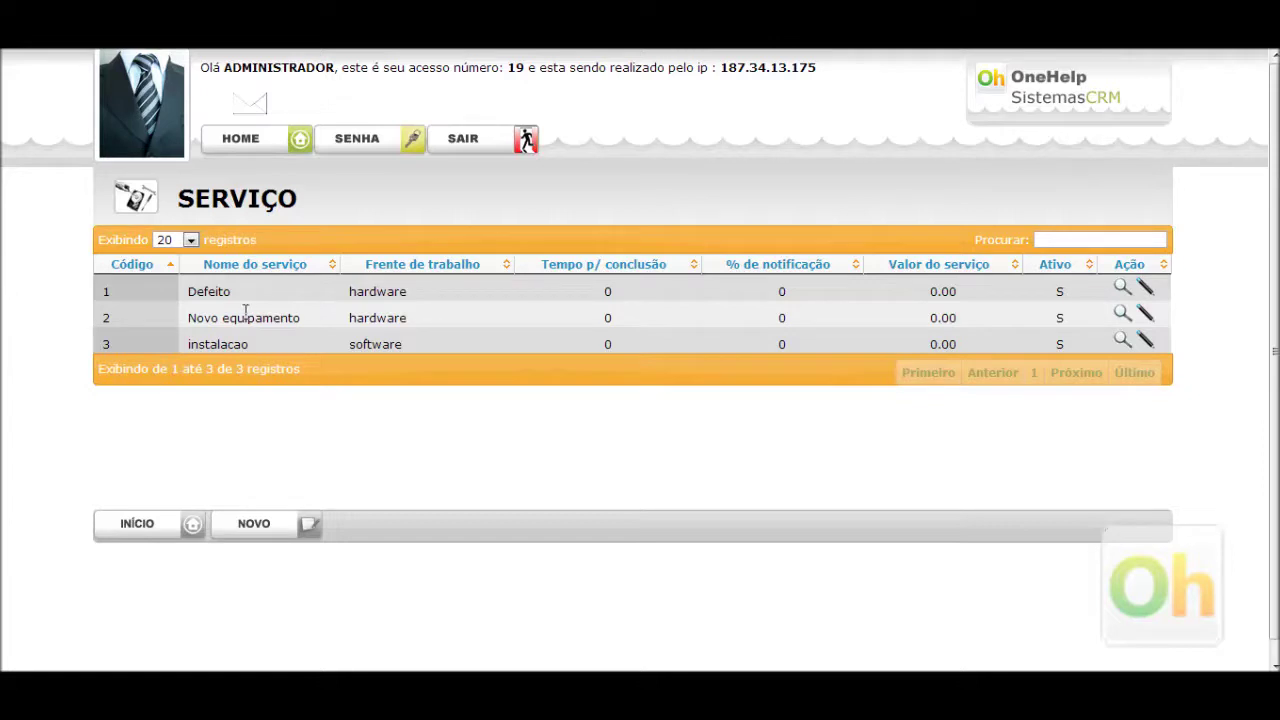
# Edit the software service's description to read "Instalação" and save the record.
pyautogui.click(1146, 343)
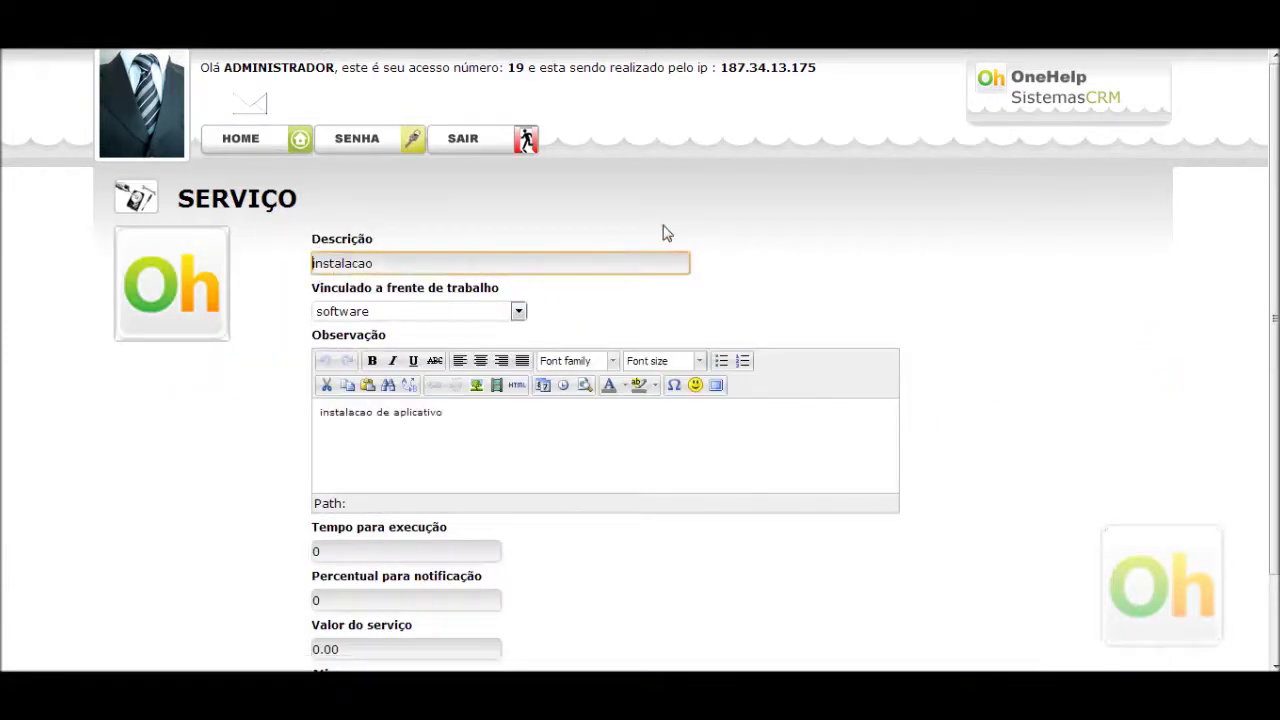
pyautogui.press('Right')
pyautogui.press('Right')
pyautogui.press('Right')
pyautogui.hotkey('shift', 'Right')
pyautogui.hotkey('shift', 'Right')
pyautogui.write('çã')
pyautogui.scroll(-2, 320, 434)
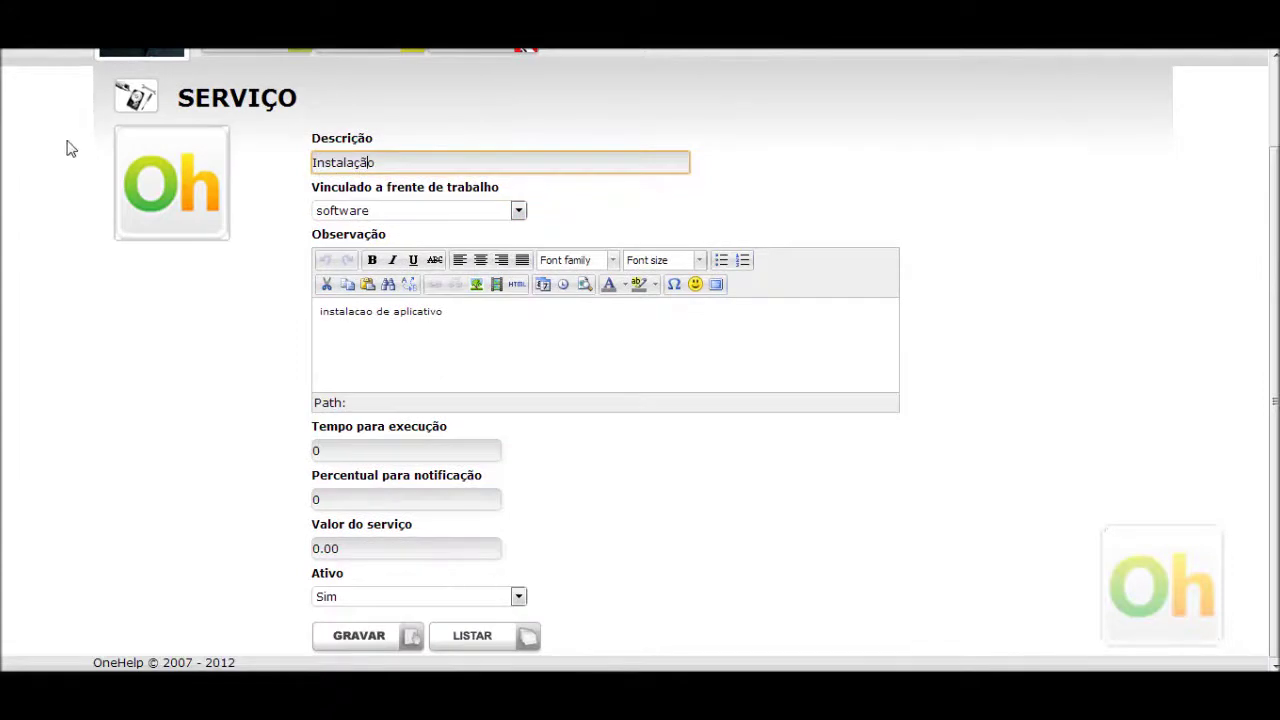
pyautogui.click(366, 643)
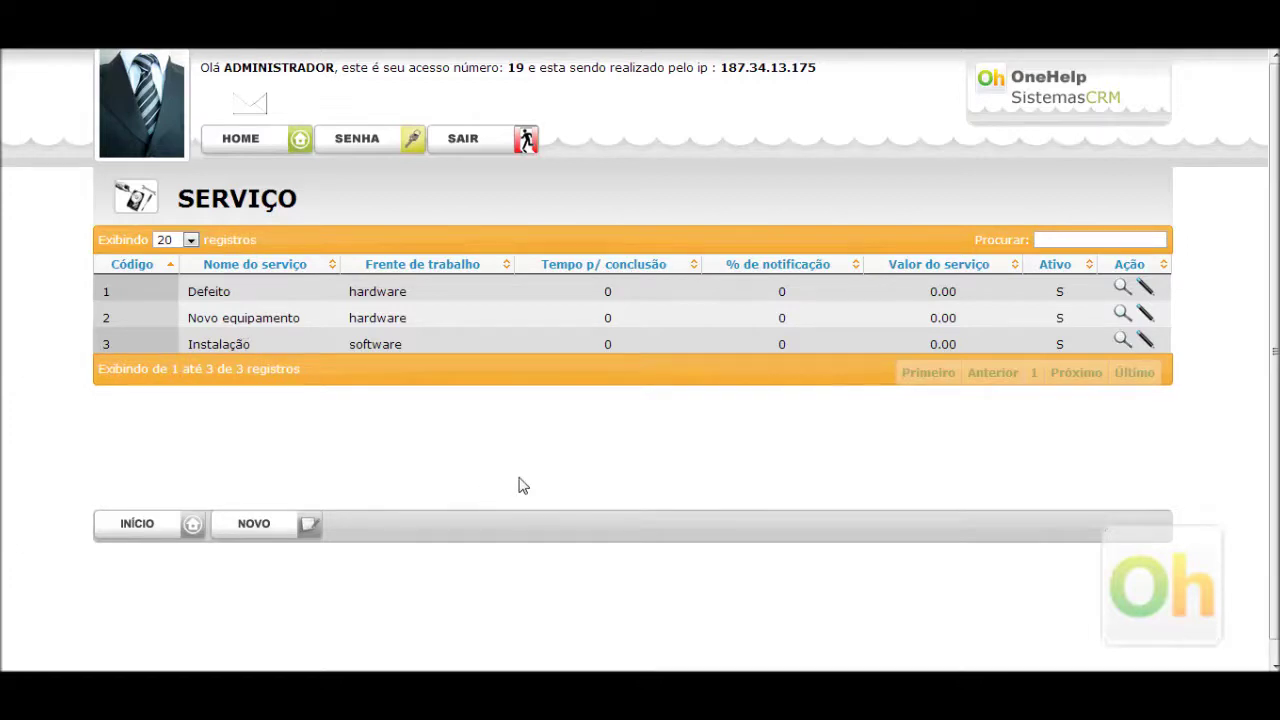
# Open the call-opening form from the home page and choose Informatica as the request type.
pyautogui.click(166, 540)
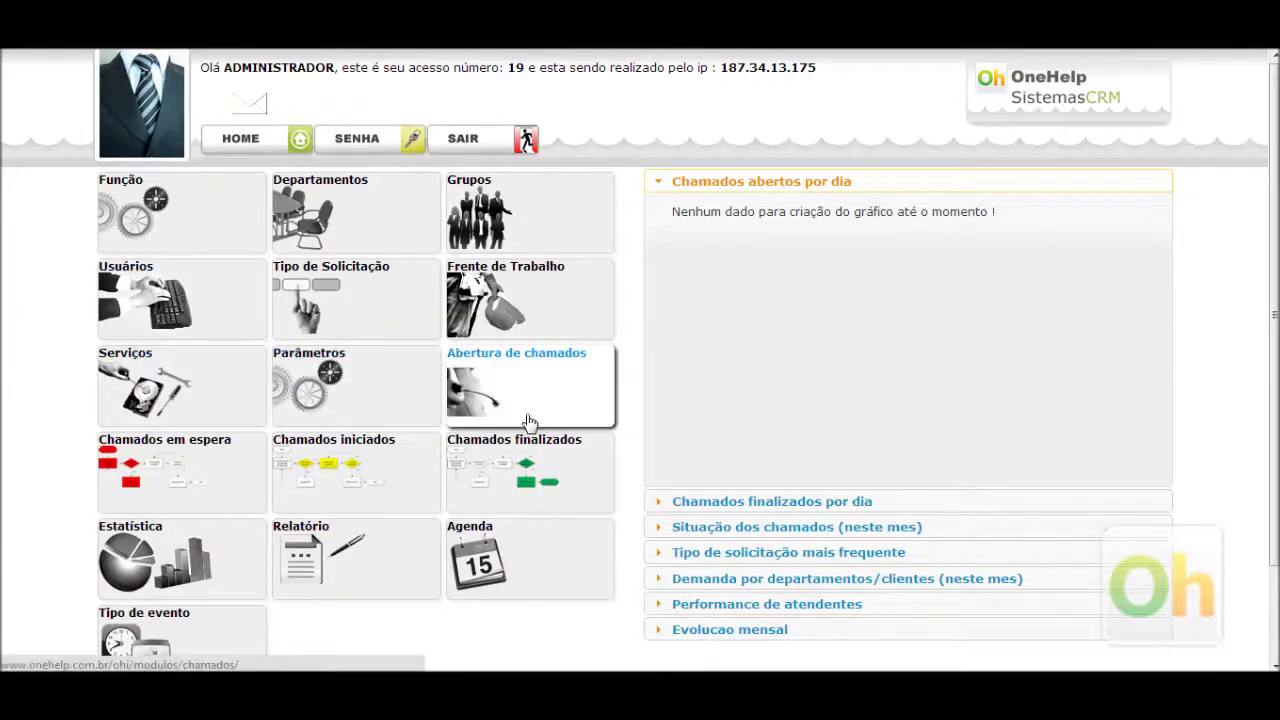
pyautogui.click(503, 392)
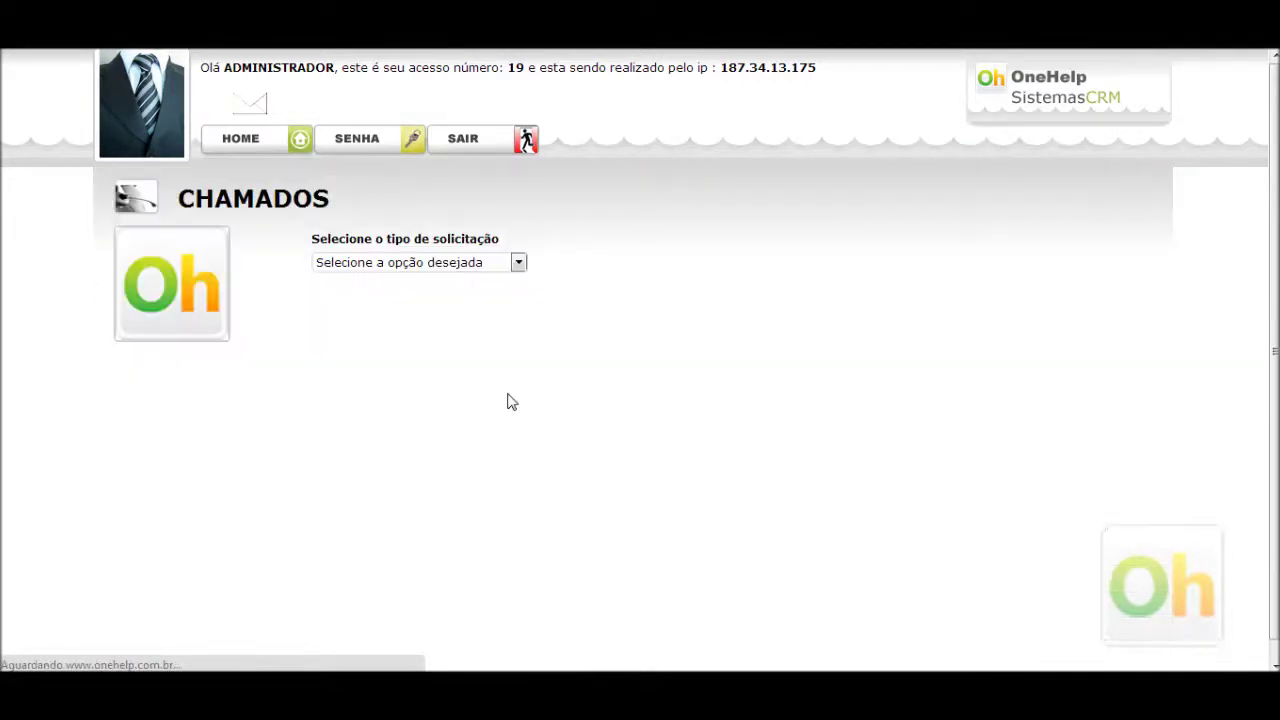
pyautogui.click(521, 265)
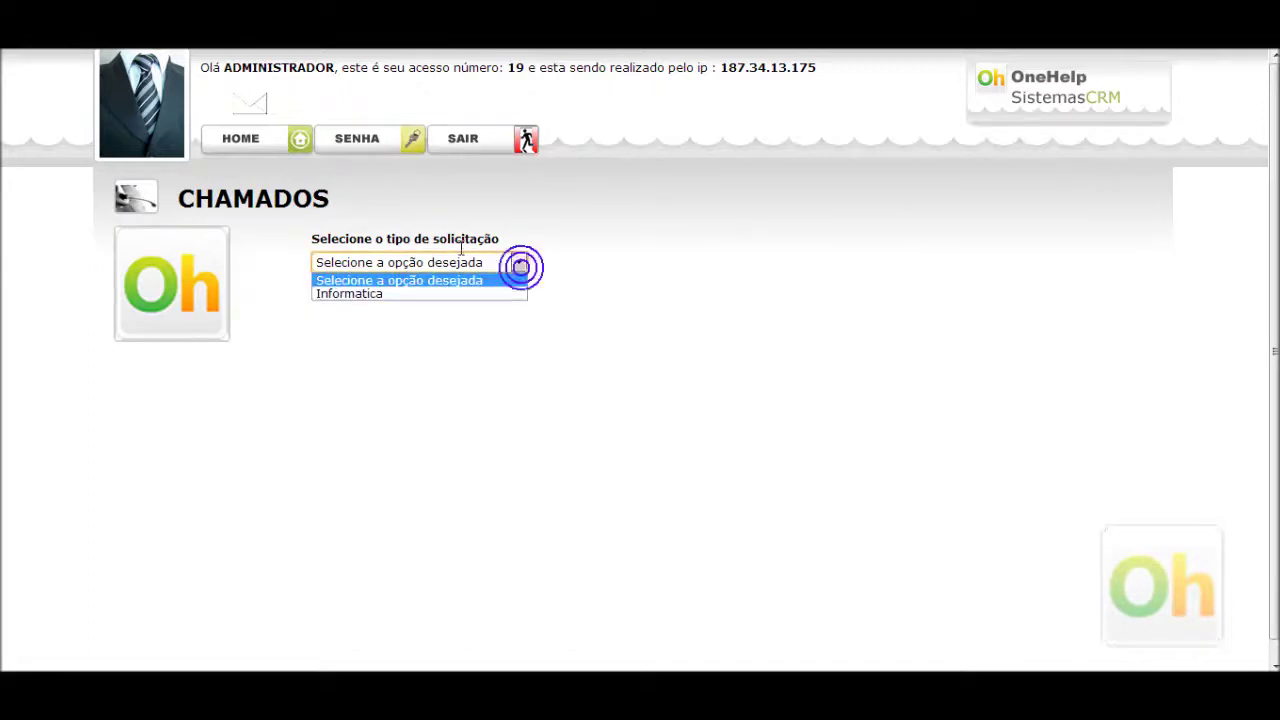
pyautogui.click(383, 294)
pyautogui.scroll(-2, 1275, 260)
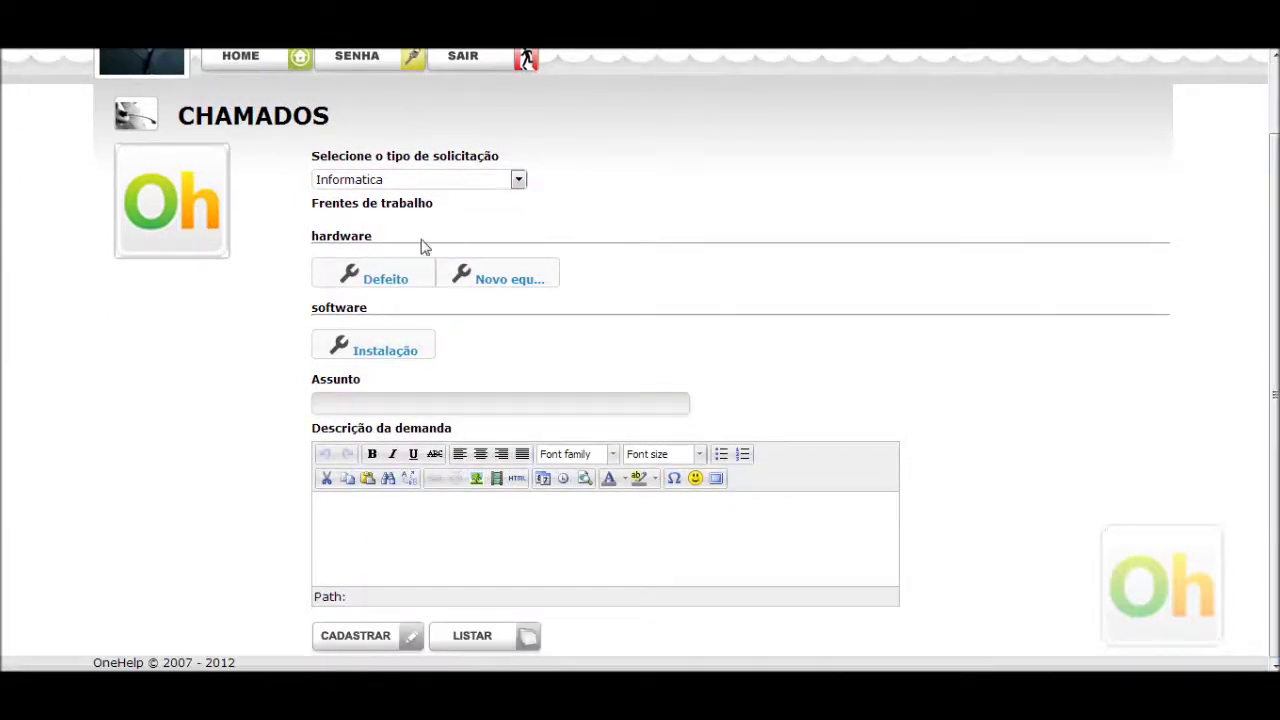
# Examine the services offered under the hardware and software work fronts in the call form, and return to the home page.
pyautogui.moveTo(312, 205); pyautogui.dragTo(437, 210)
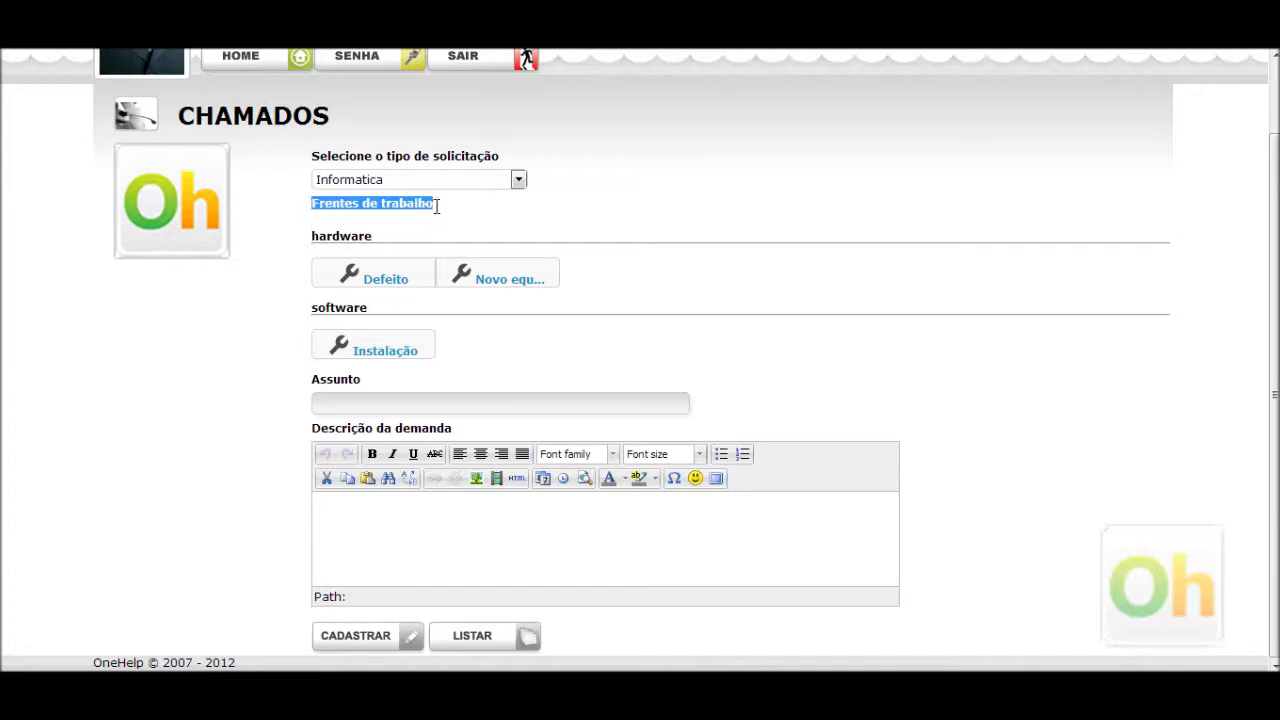
pyautogui.click(384, 222)
pyautogui.moveTo(318, 240); pyautogui.dragTo(371, 249)
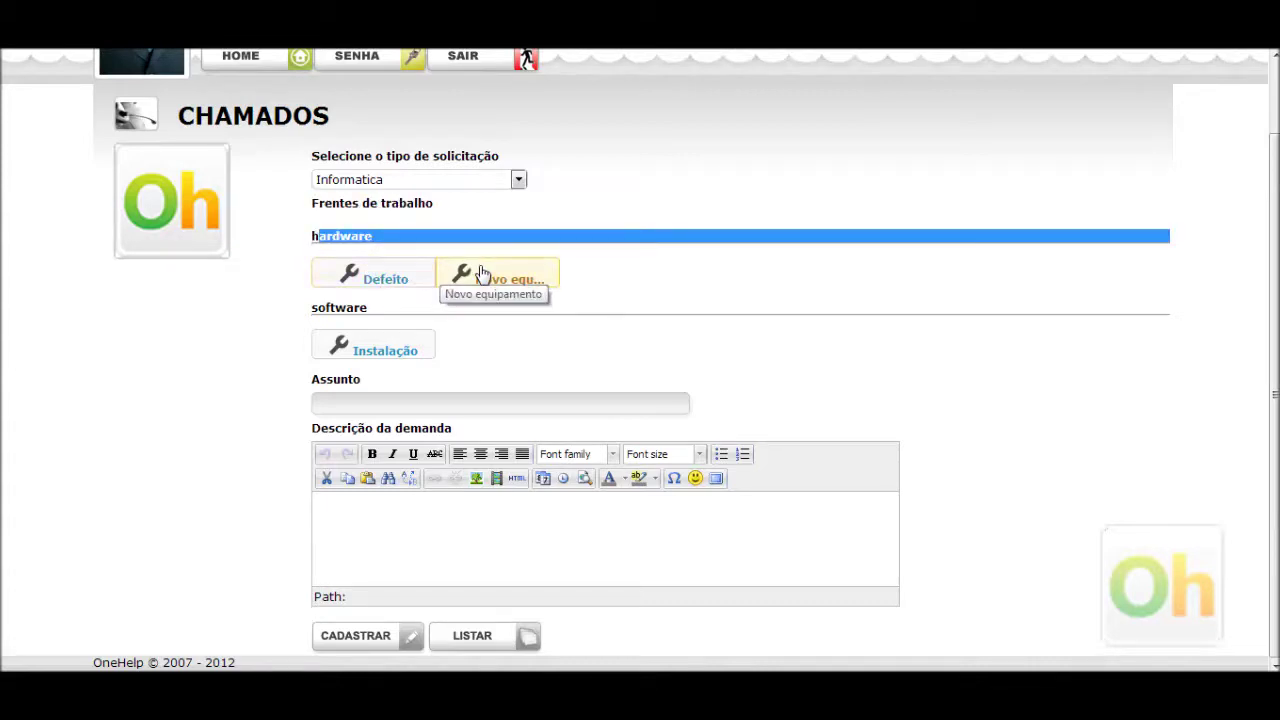
pyautogui.click(354, 307)
pyautogui.doubleClick(354, 307)
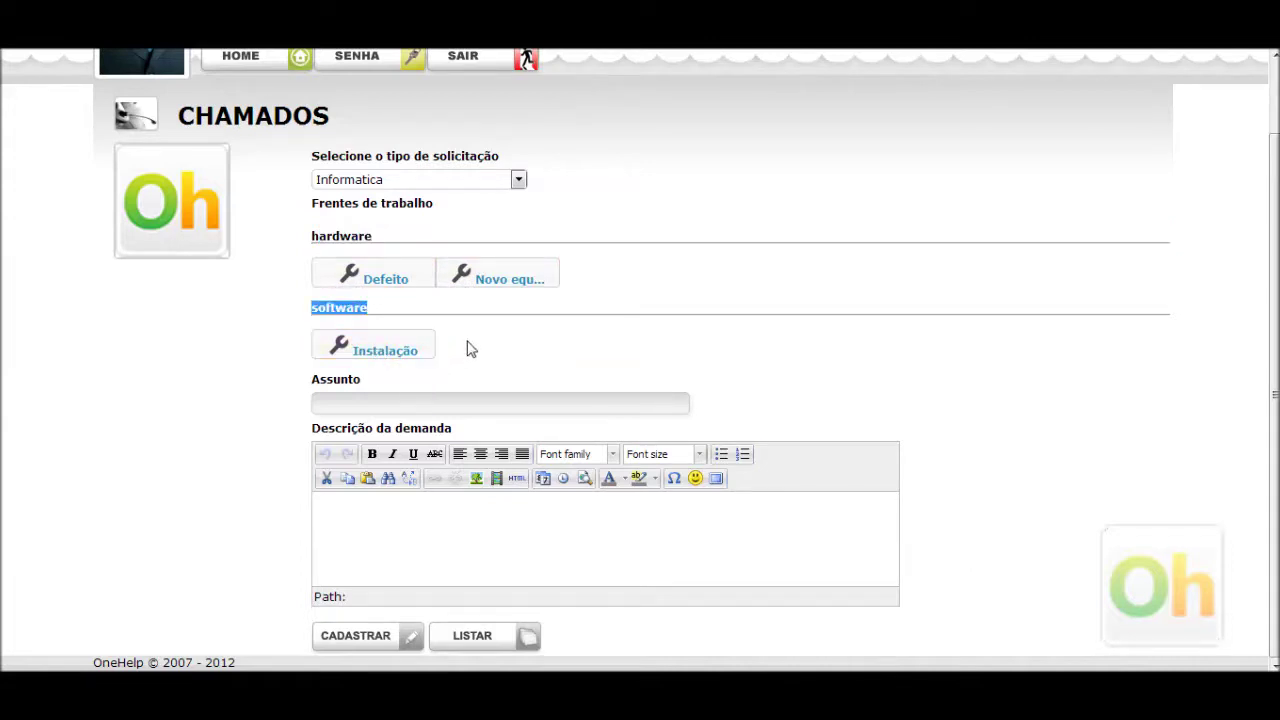
pyautogui.click(539, 345)
pyautogui.scroll(2, 648, 347)
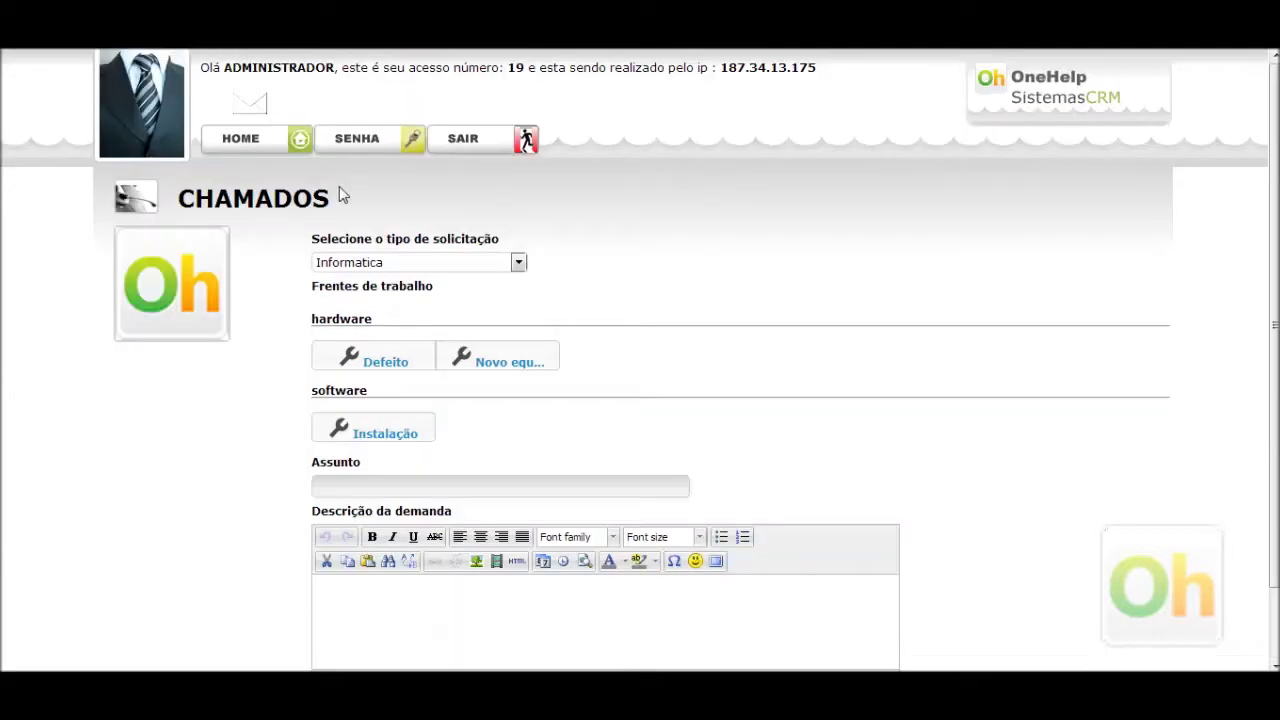
pyautogui.click(260, 139)
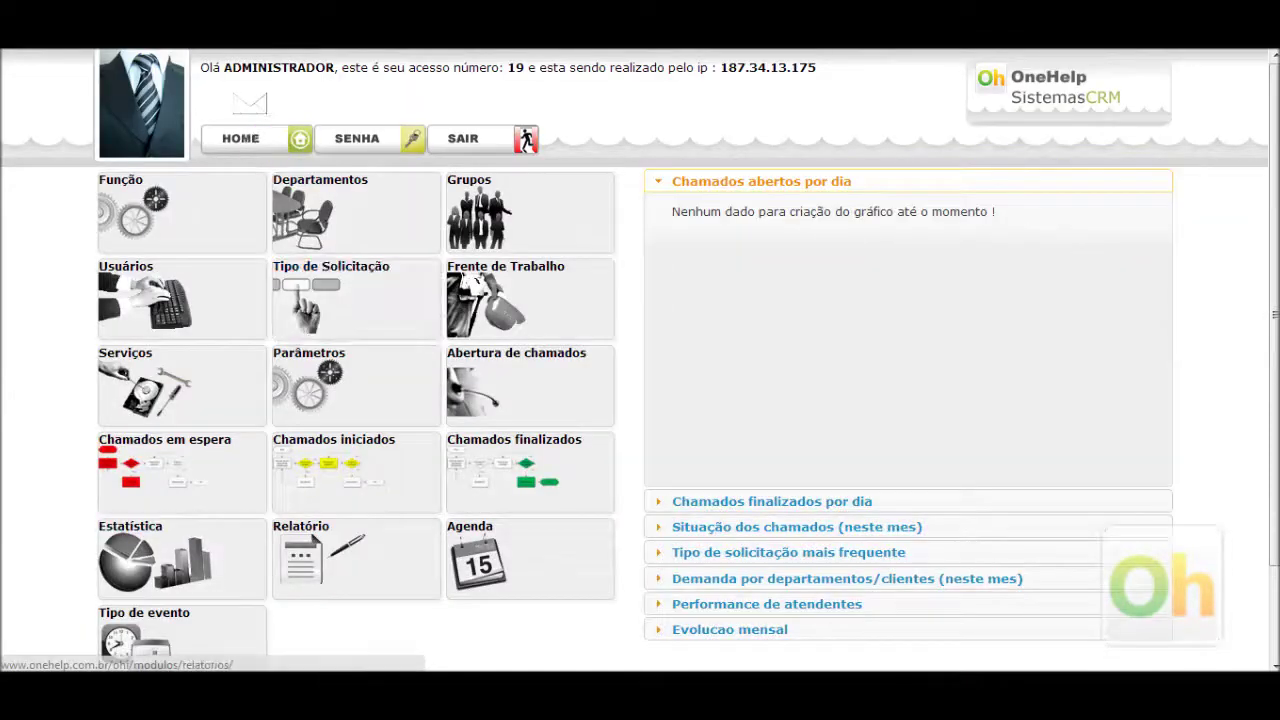